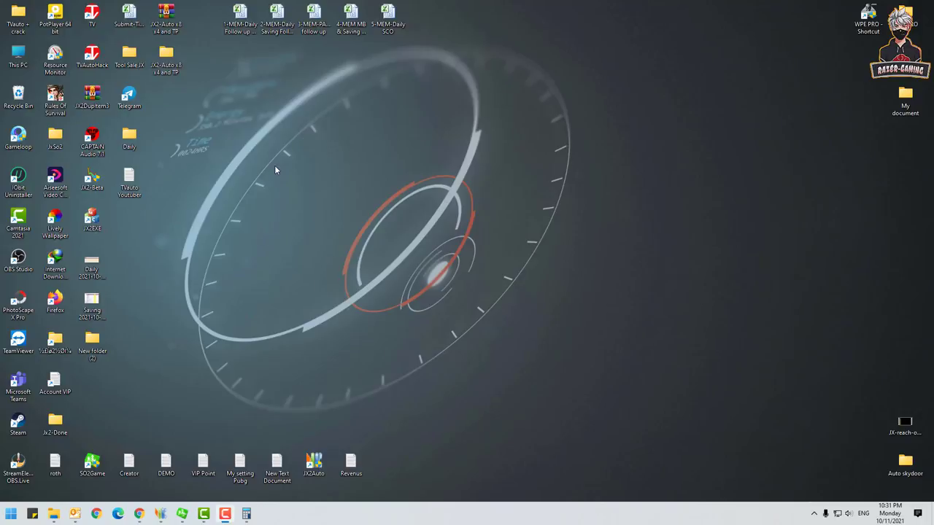
pyautogui.click(92, 16)
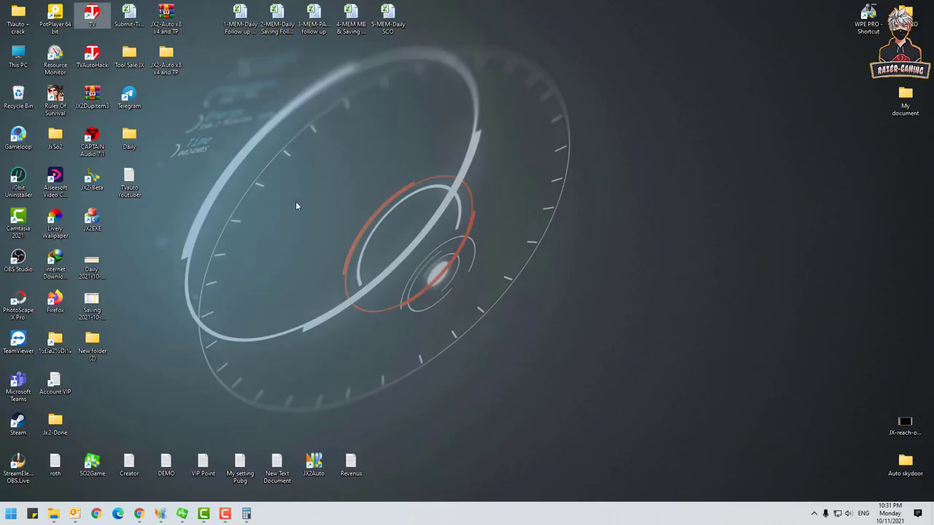
pyautogui.click(89, 217)
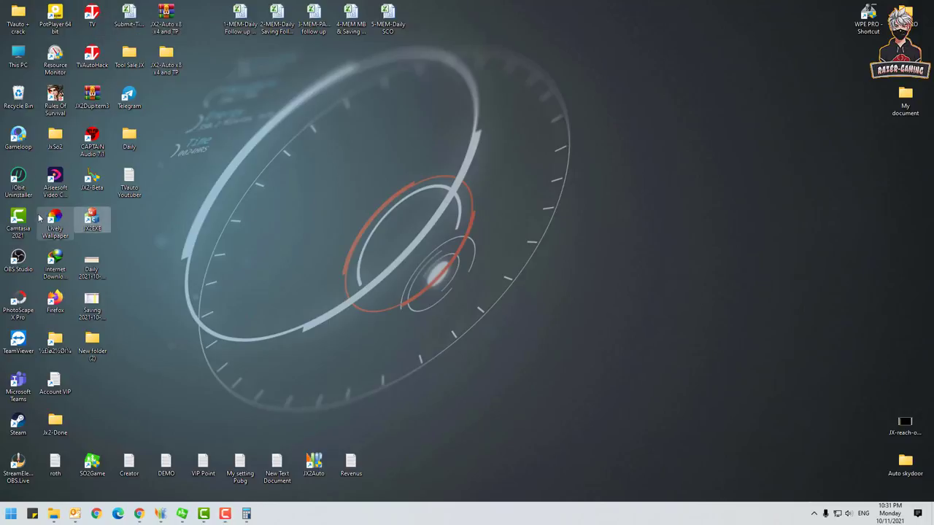
pyautogui.click(507, 5)
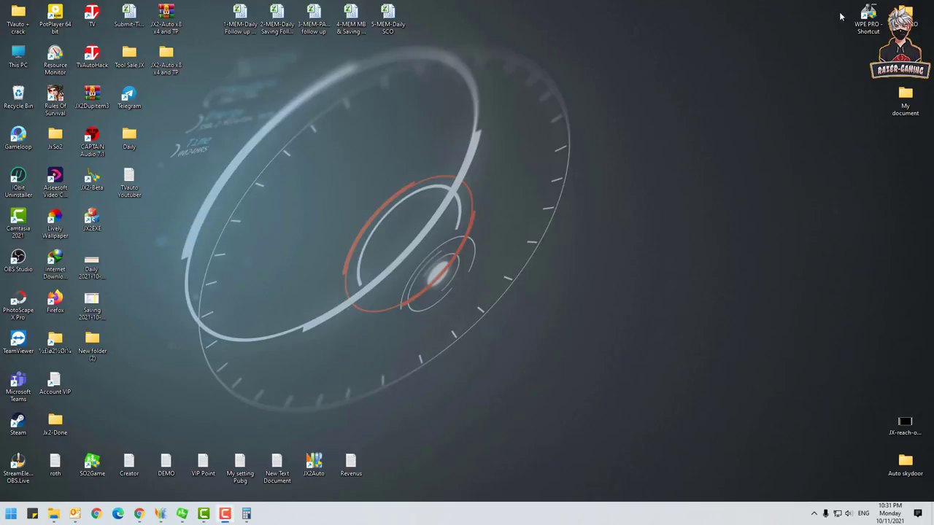
pyautogui.click(868, 17)
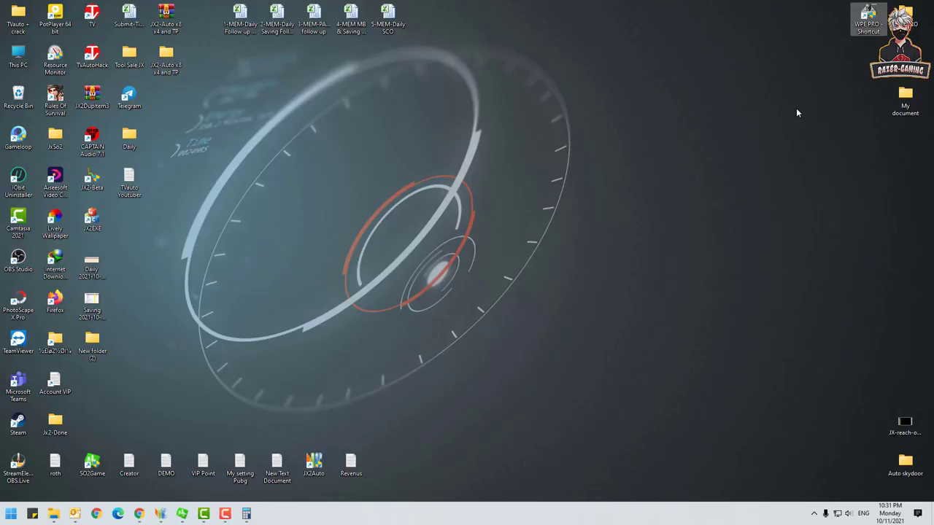
pyautogui.click(494, 135)
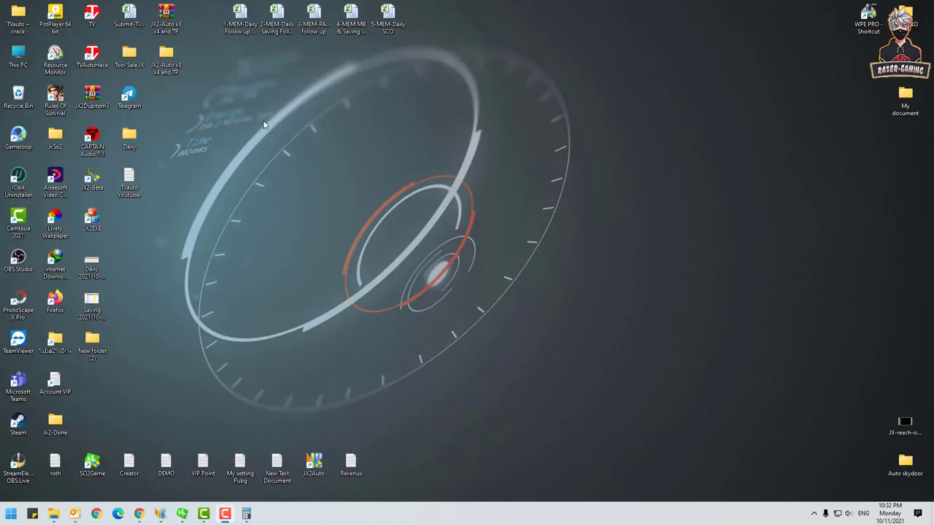
# View the contents of the JX2-Auto x8 x4 and TP folder, and close its window
pyautogui.doubleClick(166, 57)
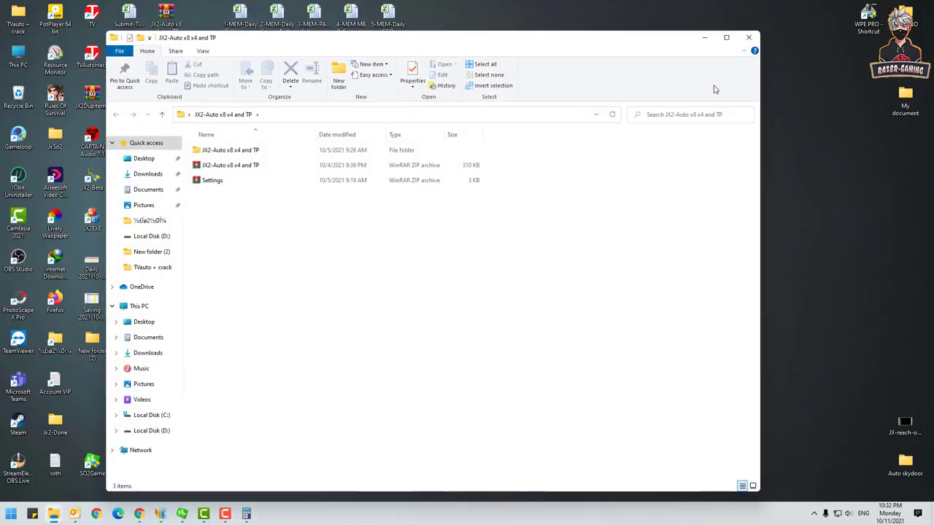
pyautogui.click(749, 38)
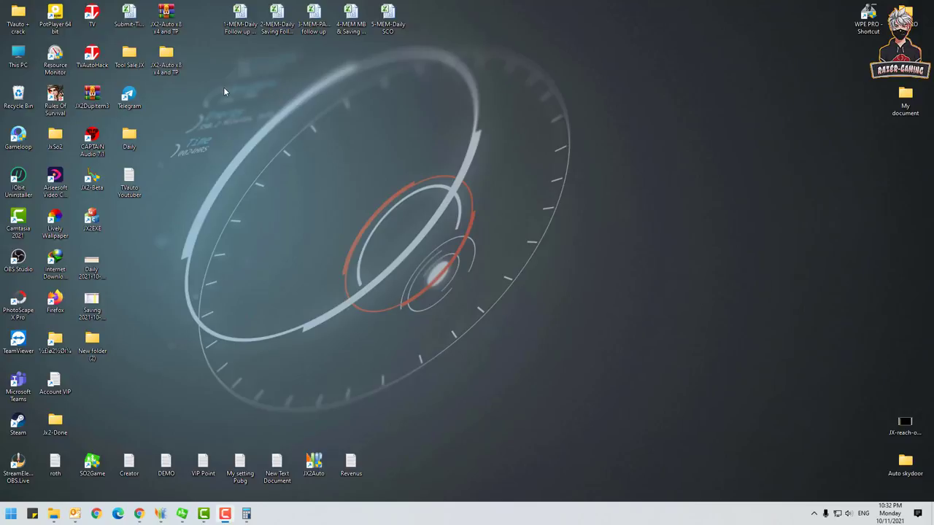
# Move the WPE PRO shortcut on the desktop into empty space, away from the neighbouring icons
pyautogui.moveTo(868, 17); pyautogui.dragTo(758, 22)
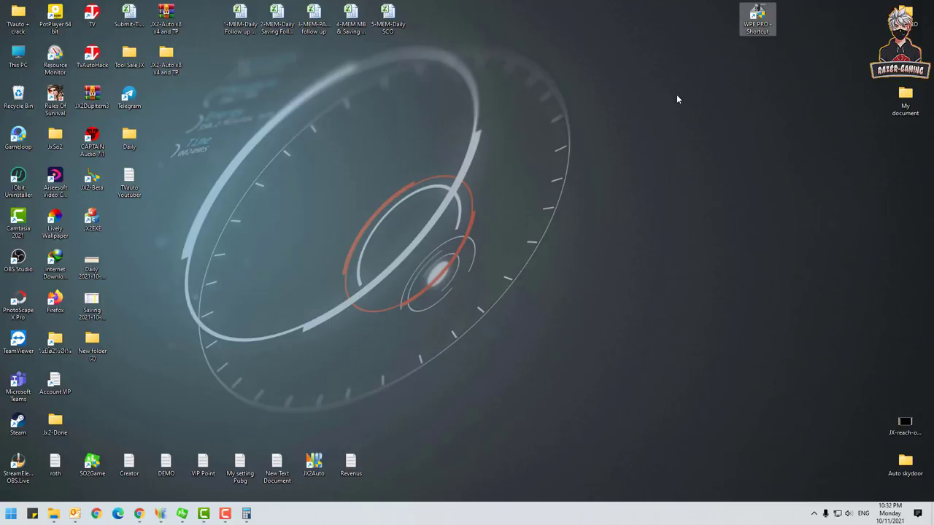
pyautogui.click(577, 120)
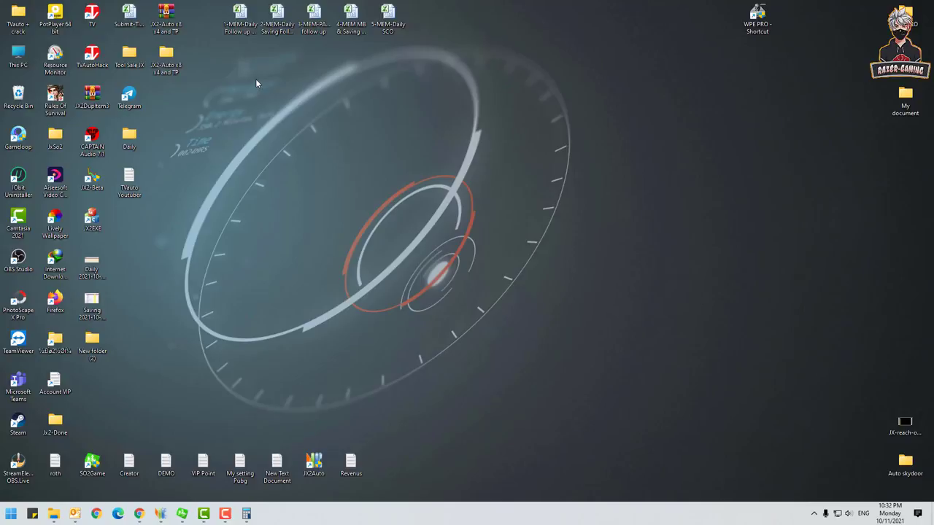
# Switch to Chrome and look through the JX2-NOKOR REACH group's posts down to the Moon Lottery sale post
pyautogui.click(138, 514)
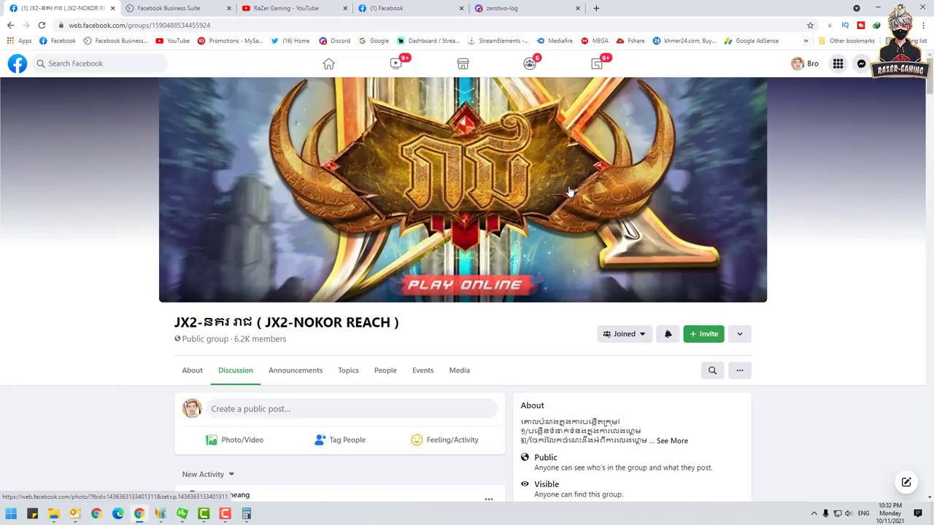
pyautogui.scroll(-6, 570, 192)
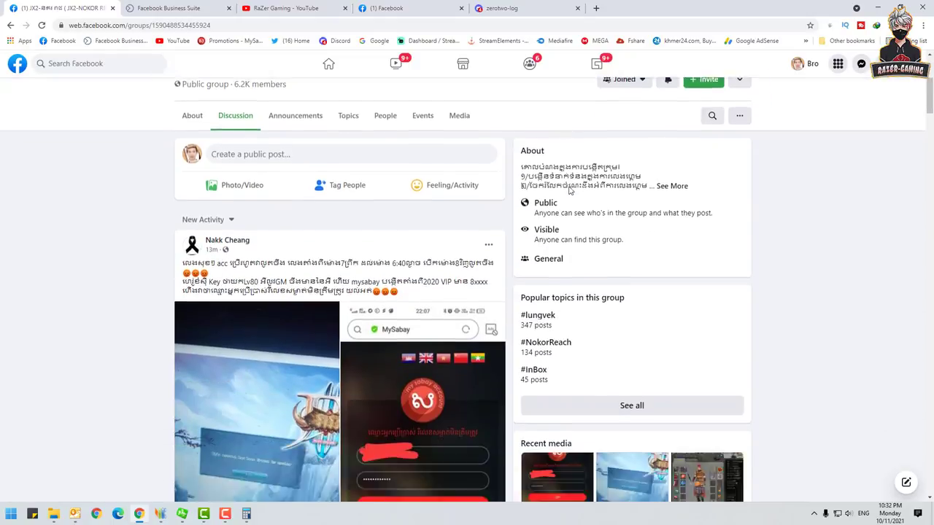
pyautogui.scroll(-3, 570, 191)
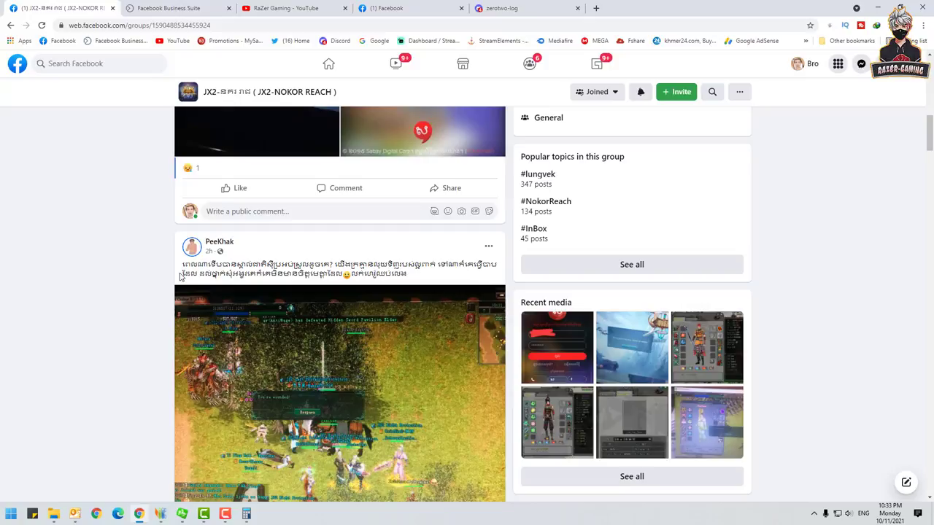
pyautogui.scroll(-10, 180, 276)
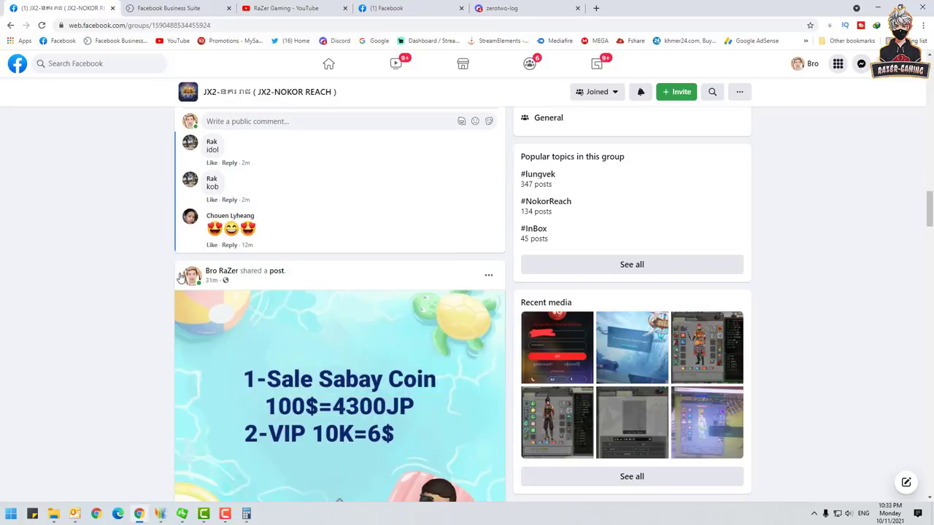
pyautogui.moveTo(192, 277)
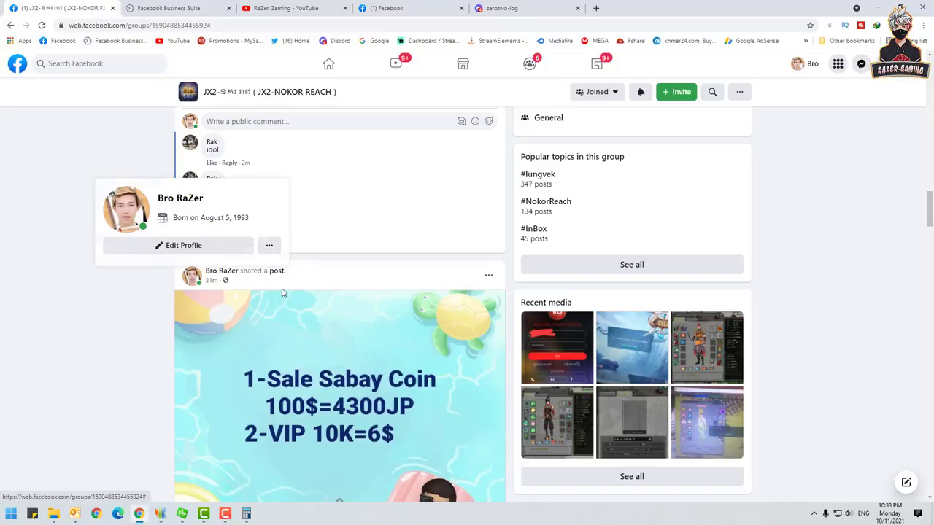
pyautogui.scroll(-4, 267, 291)
pyautogui.scroll(-20, 268, 290)
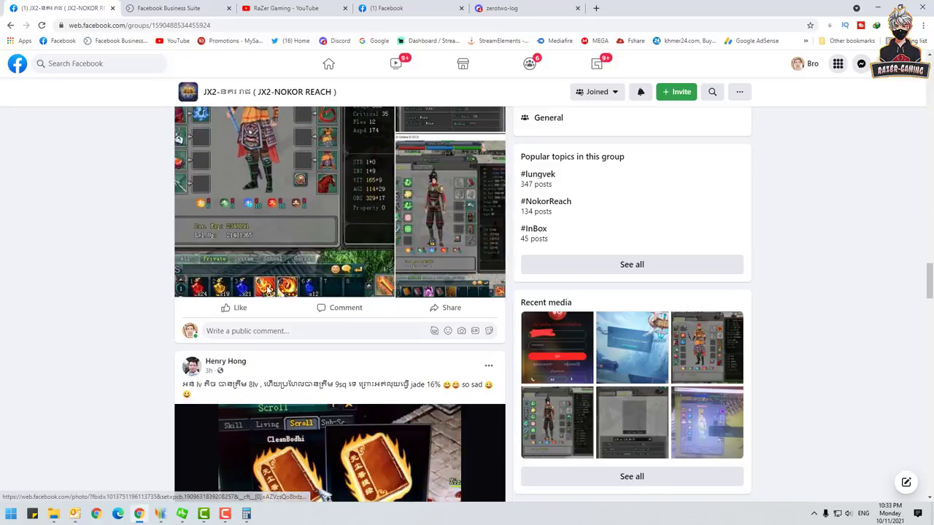
pyautogui.scroll(-20, 269, 292)
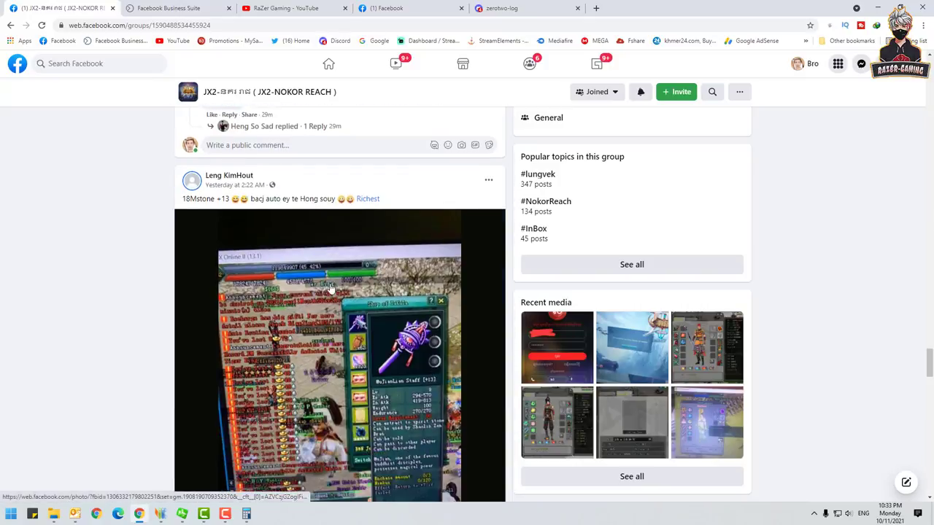
pyautogui.scroll(-20, 330, 291)
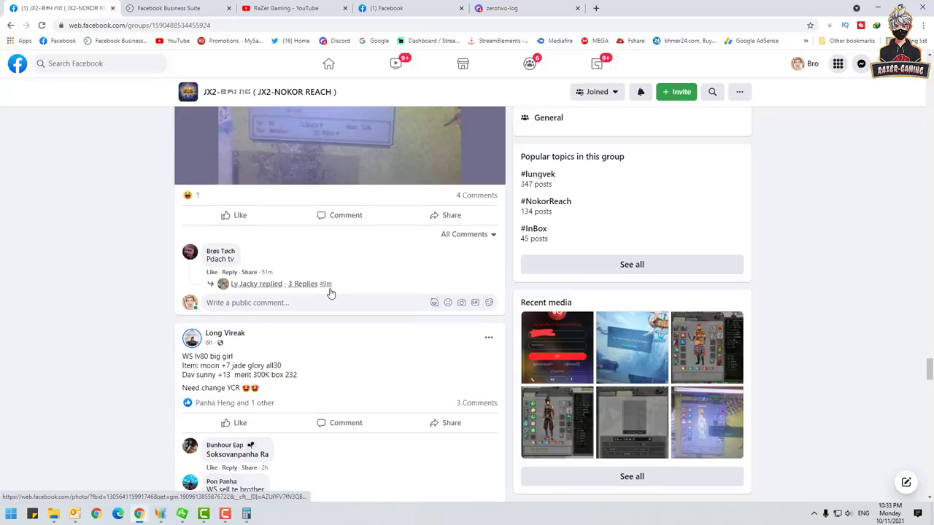
pyautogui.scroll(-20, 330, 295)
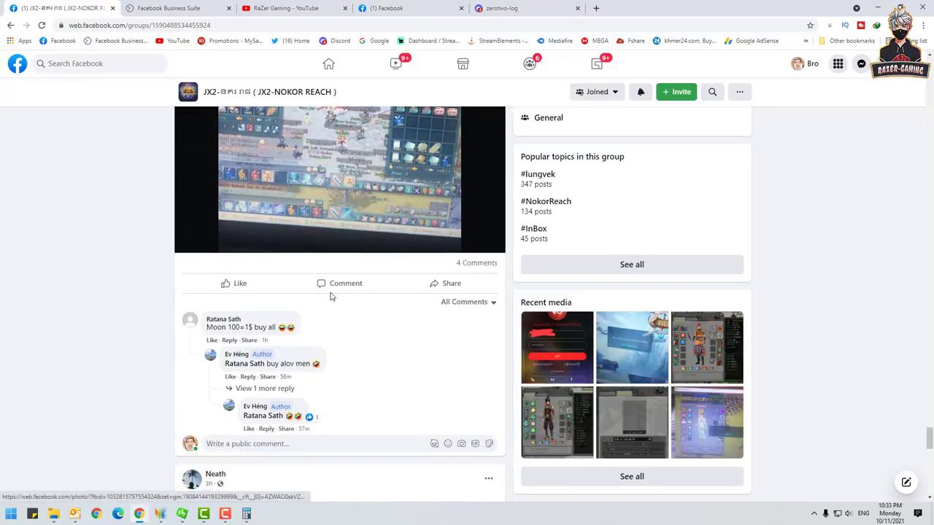
pyautogui.scroll(-4, 330, 296)
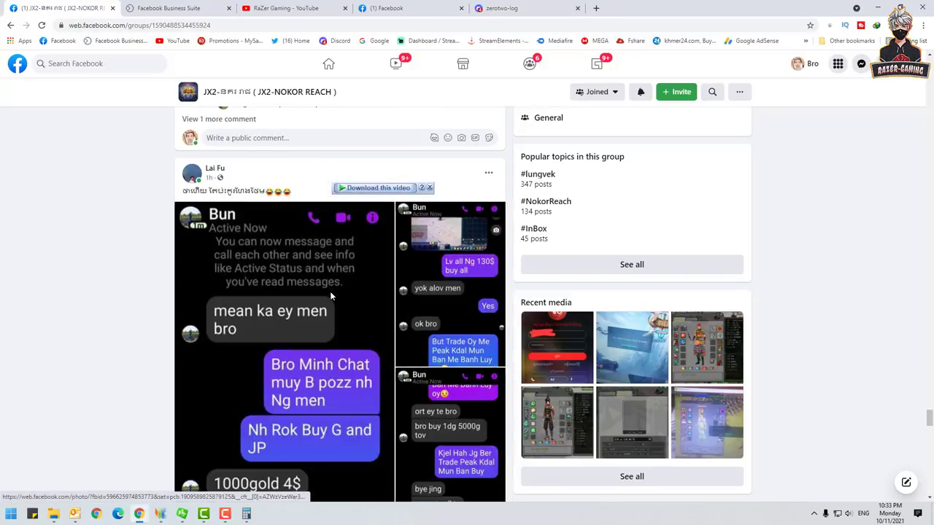
pyautogui.scroll(-9, 139, 308)
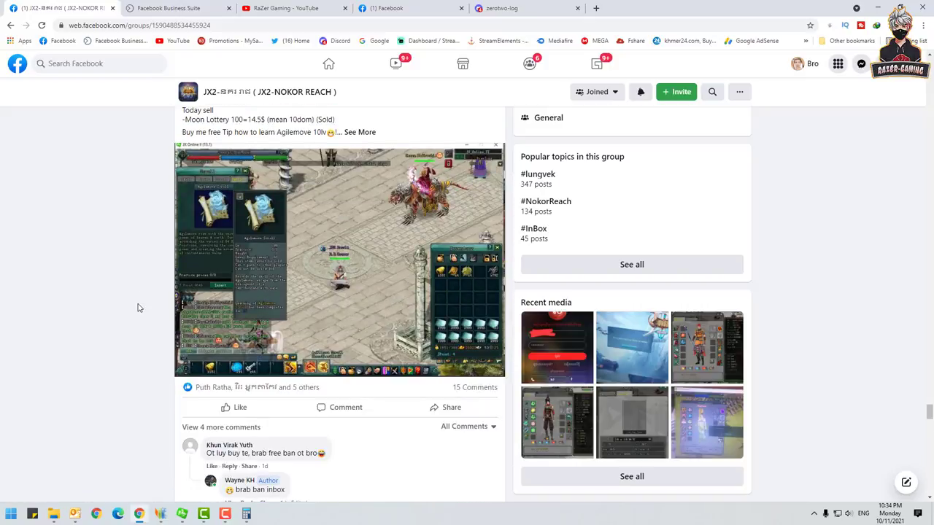
# Examine the post with chat screenshots about gold prices, just above the Moon Lottery sale post
pyautogui.scroll(3, 139, 308)
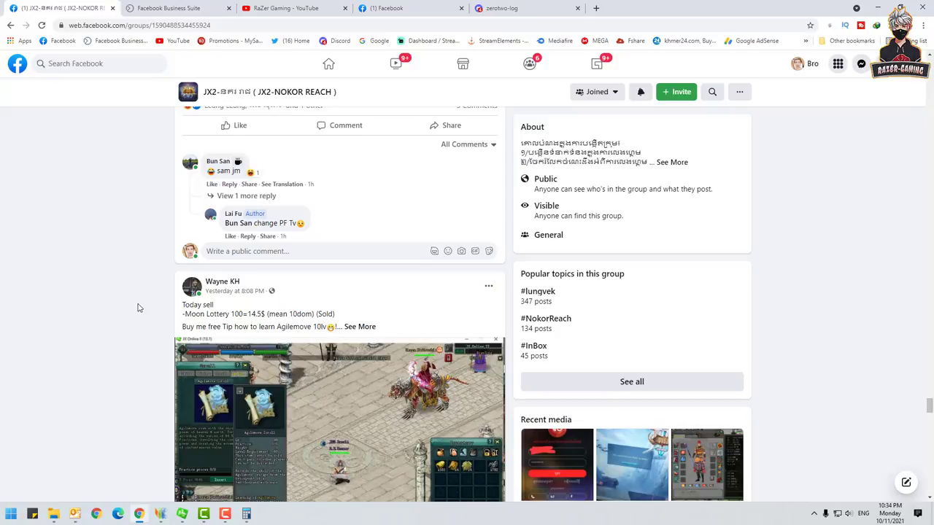
pyautogui.scroll(5, 327, 264)
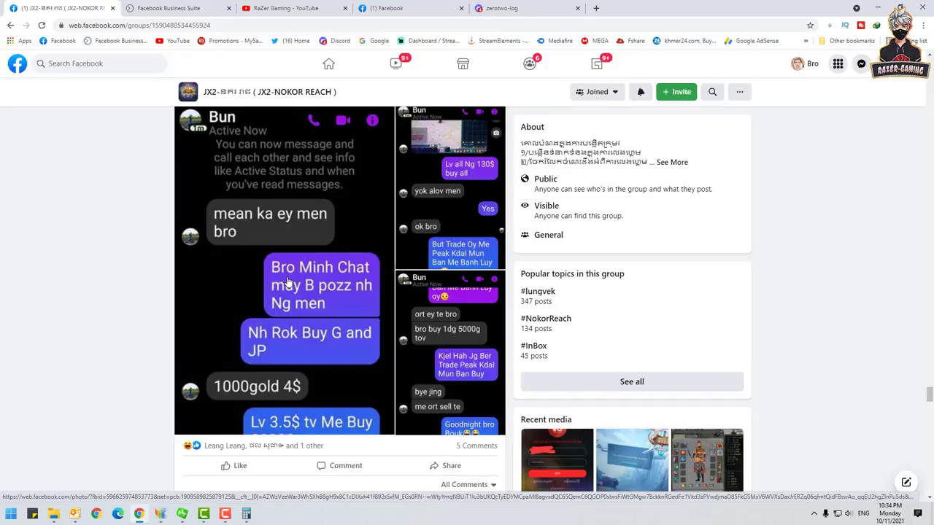
pyautogui.scroll(-5, 288, 283)
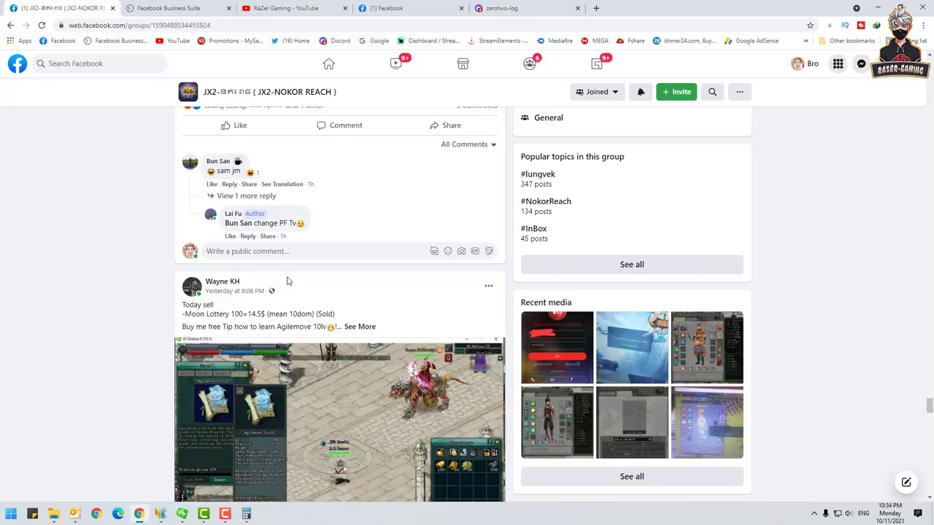
# Look back through the group's posts up to the recent gold-buying and hero-exchange posts
pyautogui.scroll(15, 149, 280)
pyautogui.scroll(15, 146, 282)
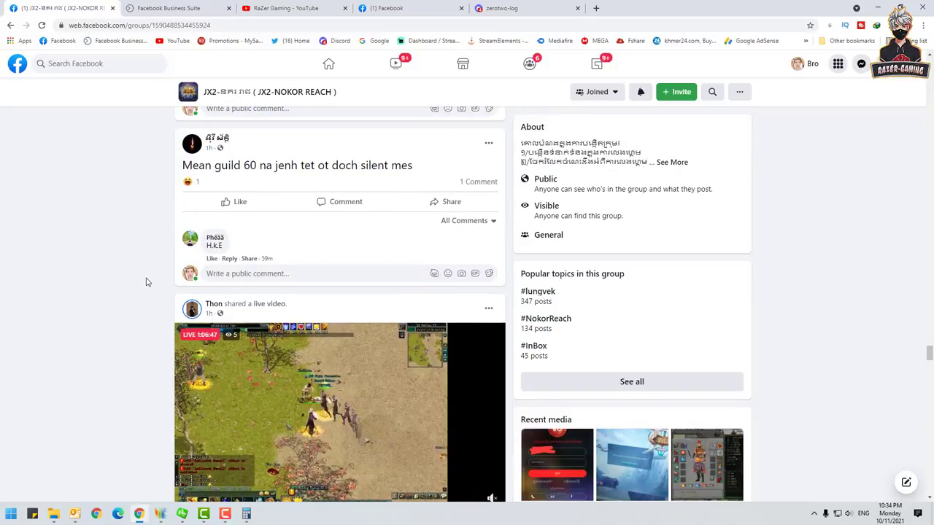
pyautogui.scroll(15, 146, 282)
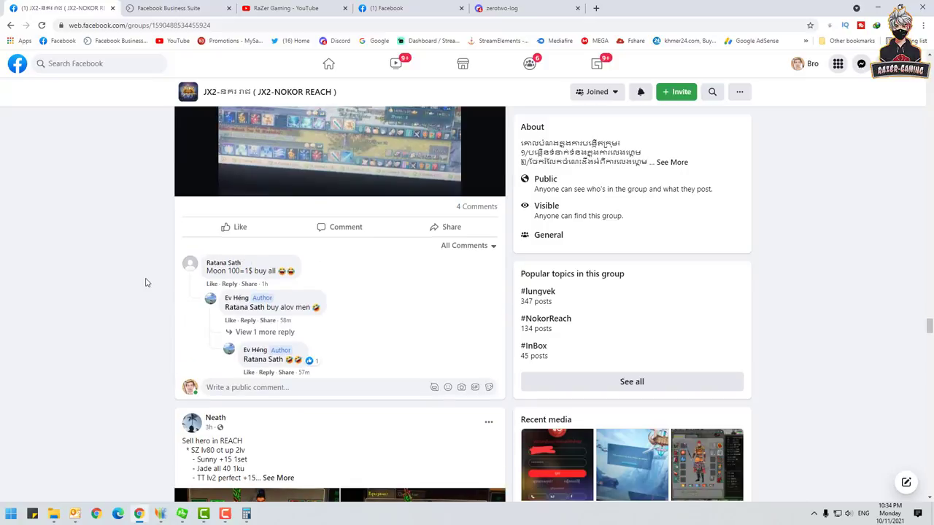
pyautogui.scroll(12, 145, 282)
pyautogui.scroll(5, 144, 283)
pyautogui.scroll(4, 145, 283)
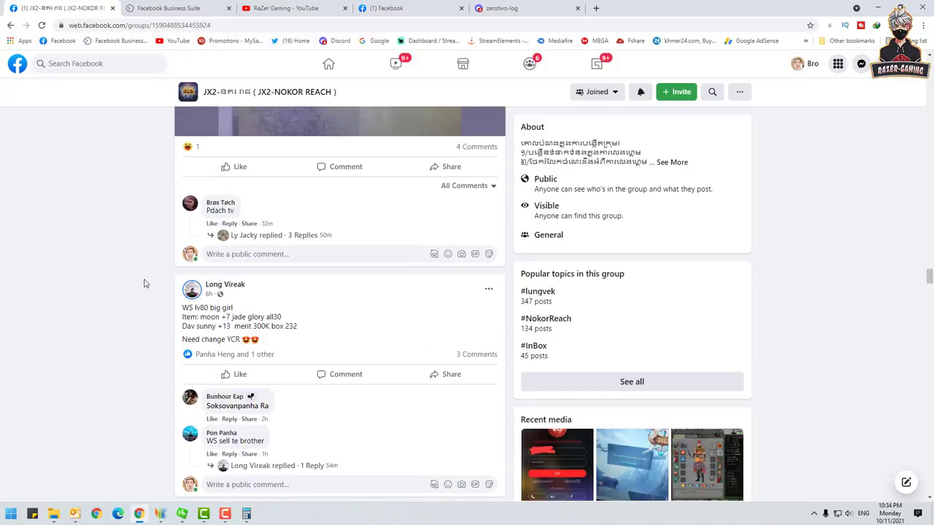
pyautogui.scroll(4, 143, 285)
pyautogui.scroll(3, 142, 286)
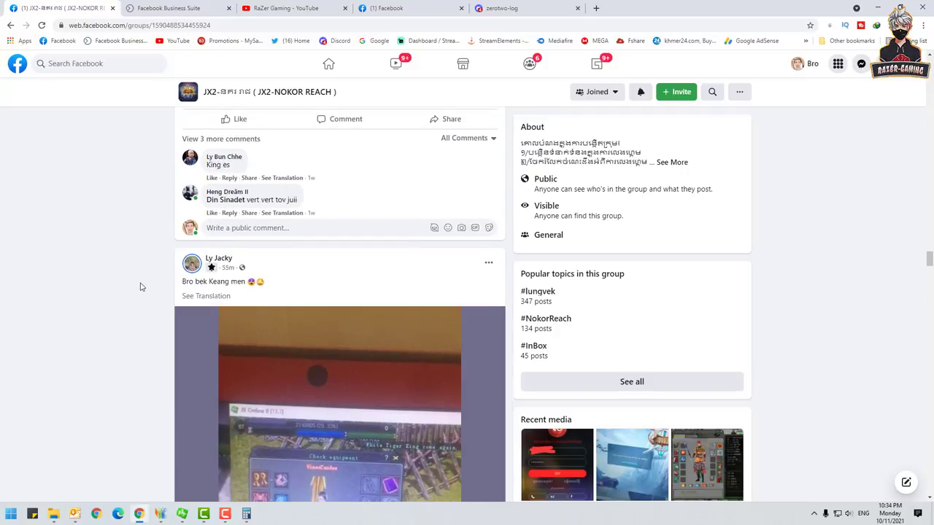
pyautogui.scroll(10, 142, 286)
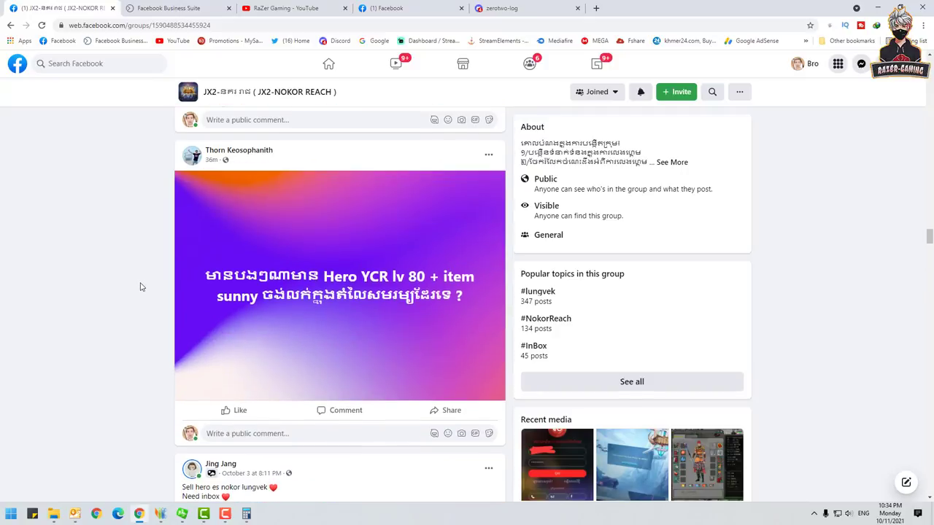
pyautogui.scroll(15, 142, 286)
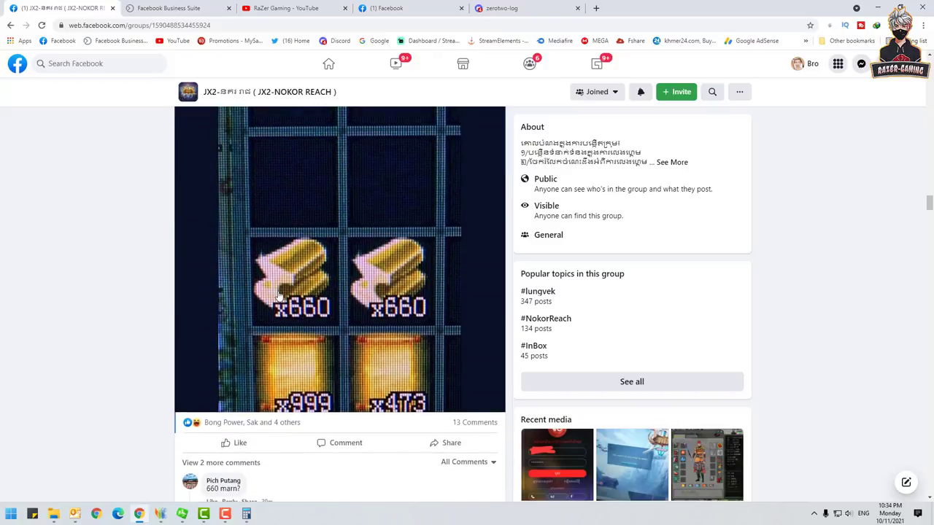
pyautogui.scroll(12, 299, 298)
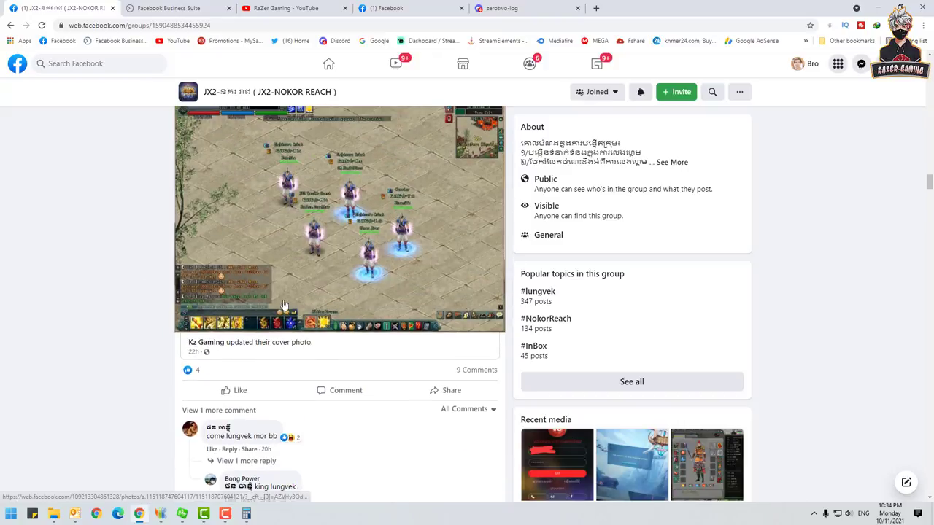
pyautogui.scroll(7, 262, 314)
pyautogui.scroll(10, 261, 313)
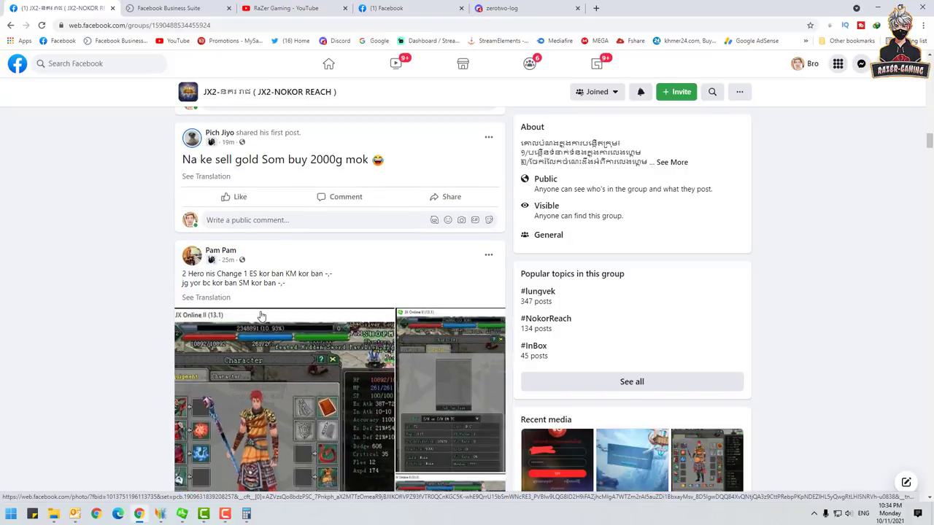
# Return to the desktop and select the WPE PRO shortcut
pyautogui.click(877, 8)
pyautogui.click(748, 29)
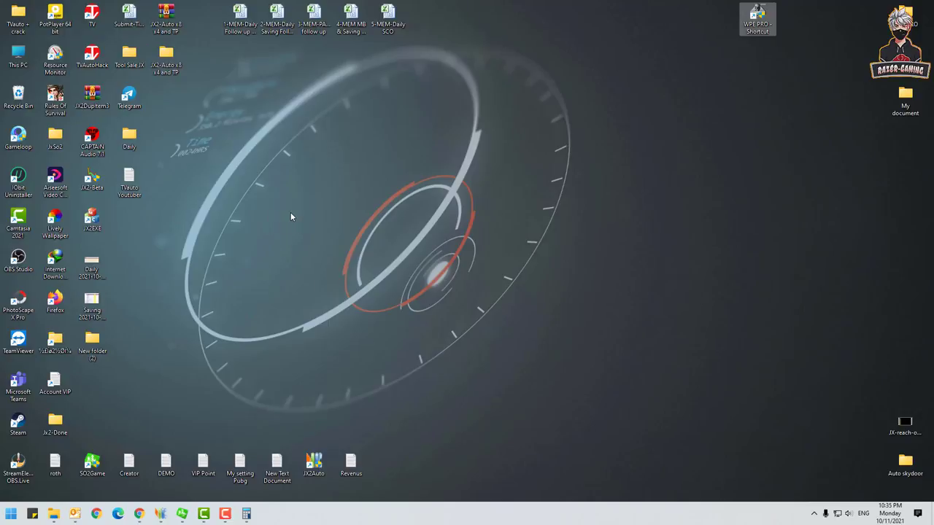
# Switch back to Chrome and examine the group's newest post with its text, game photo and MySabay login screenshot
pyautogui.click(139, 514)
pyautogui.scroll(3, 411, 270)
pyautogui.scroll(15, 411, 270)
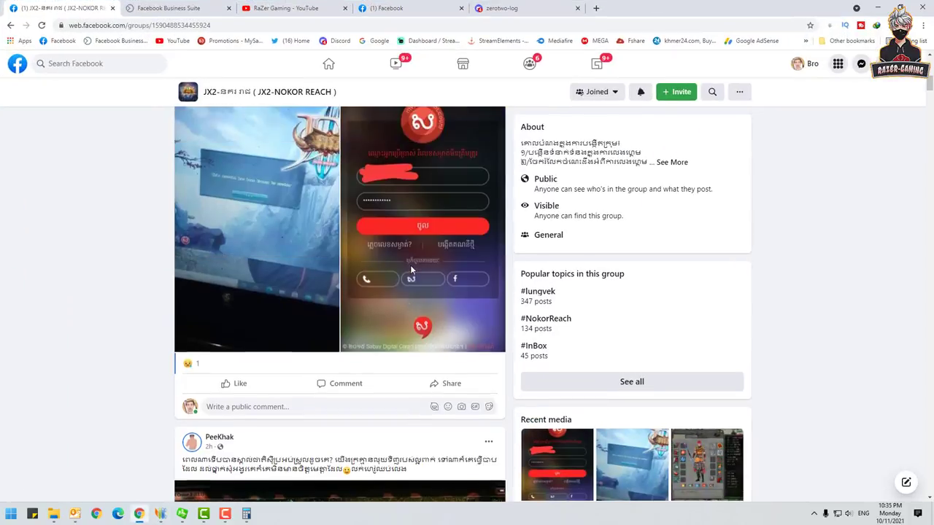
pyautogui.scroll(-6, 411, 264)
pyautogui.scroll(4, 415, 285)
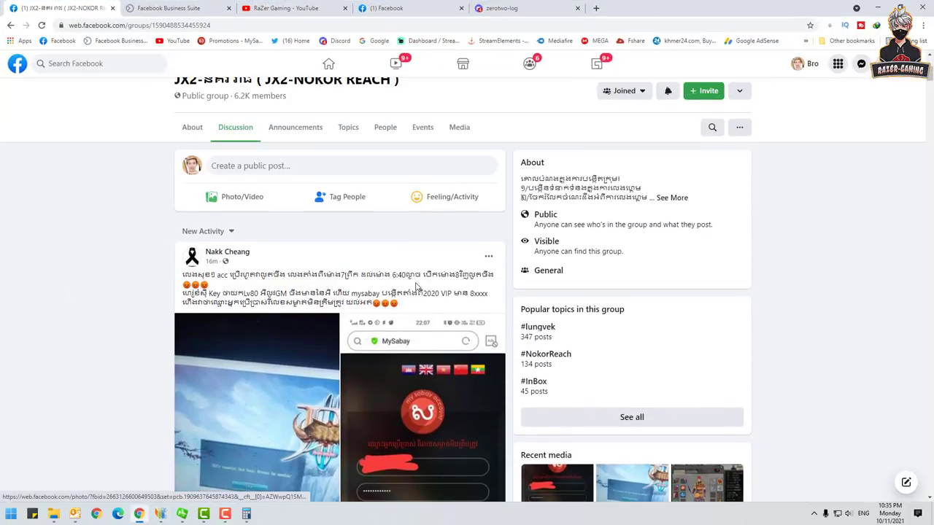
pyautogui.scroll(-3, 415, 283)
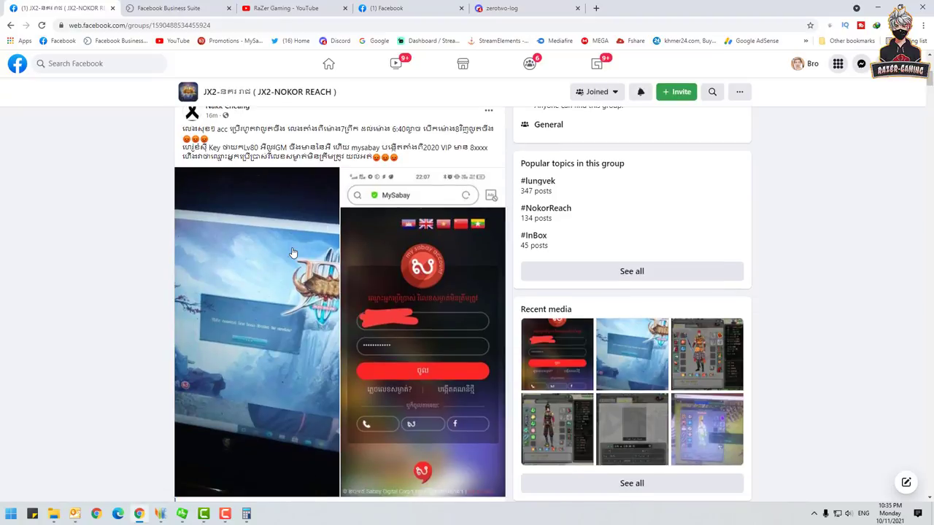
# Examine the newest post's game photo and MySabay login screenshot at full size and return to the group feed
pyautogui.scroll(-1, 234, 280)
pyautogui.click(233, 280)
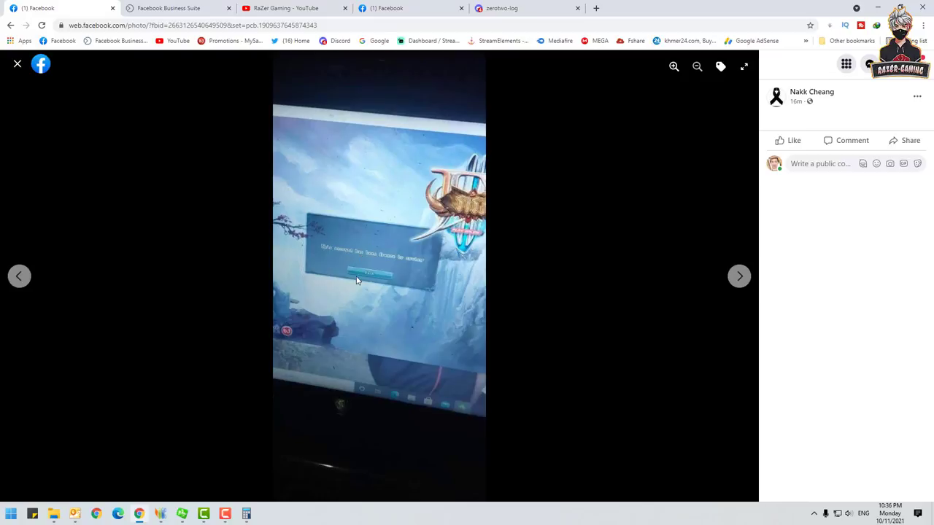
pyautogui.click(18, 64)
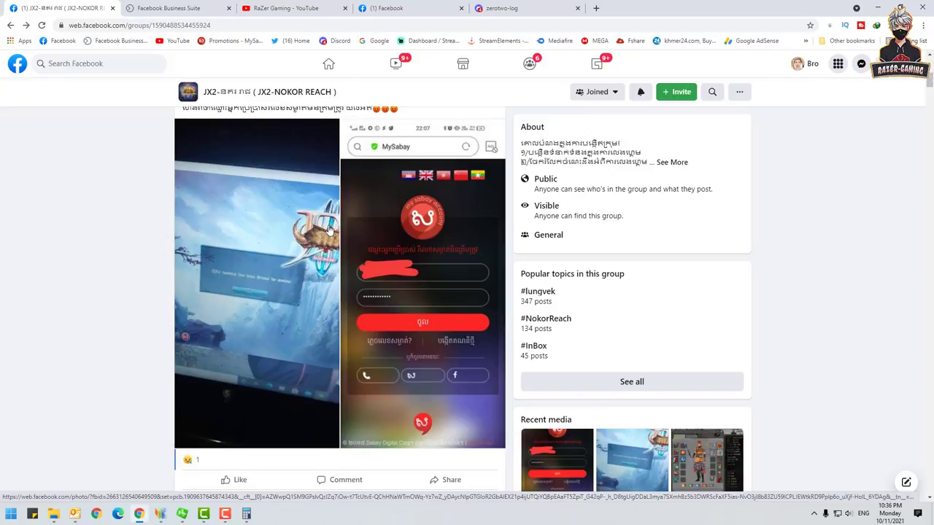
pyautogui.click(329, 230)
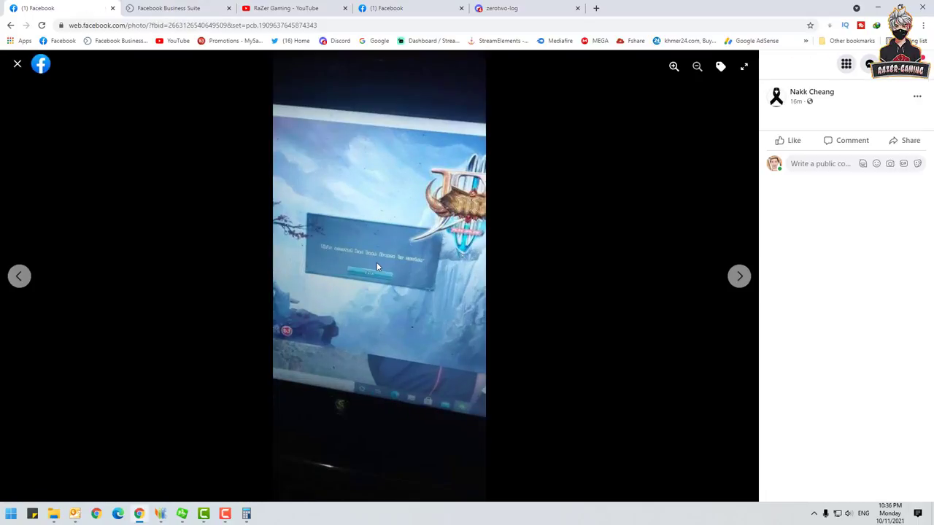
pyautogui.click(13, 66)
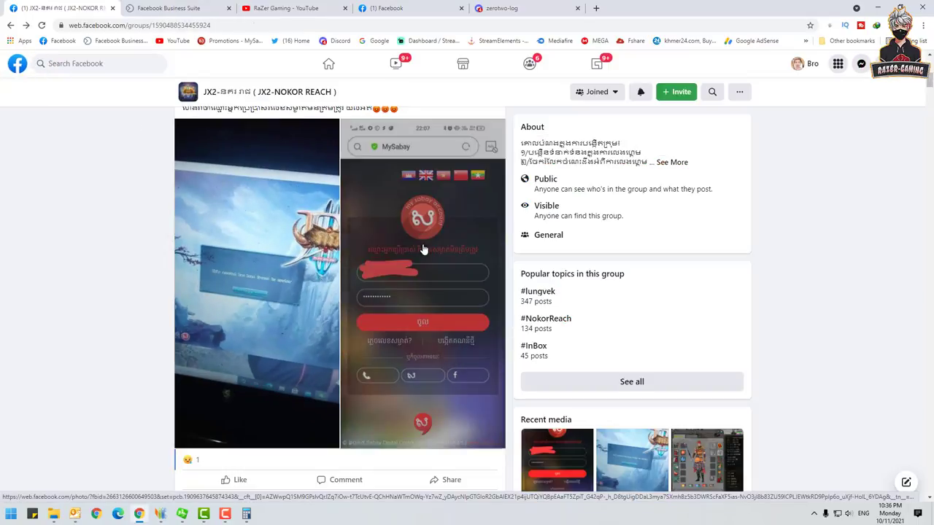
pyautogui.click(424, 249)
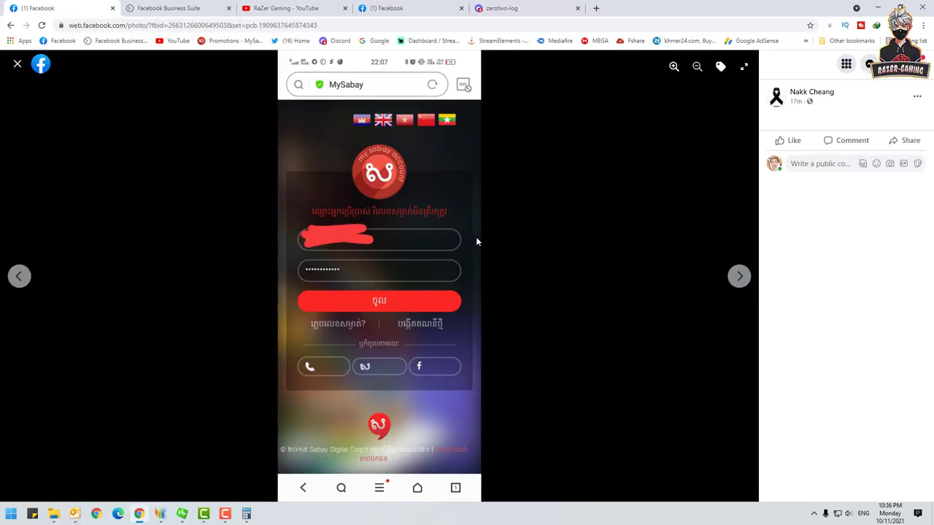
pyautogui.click(17, 64)
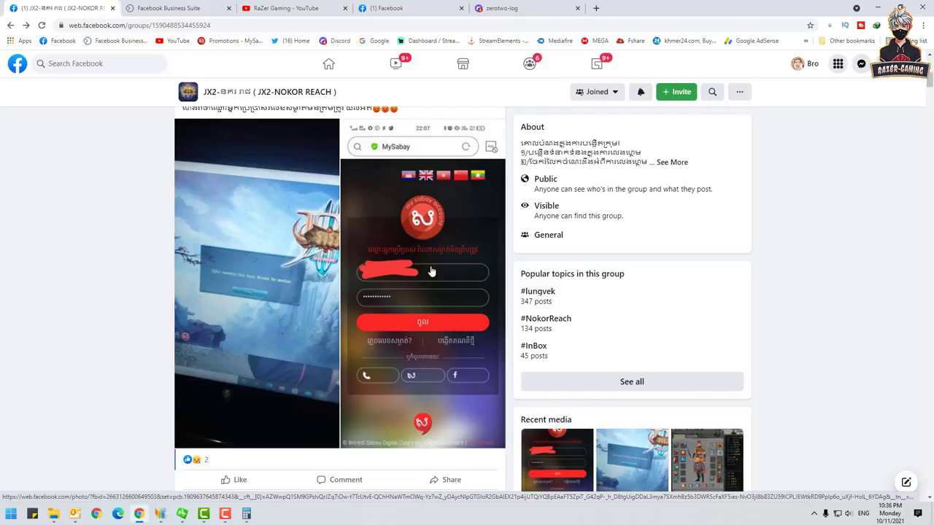
# Look through the group's feed down to the shared Sabay Coin sale post and return to the newest post
pyautogui.scroll(-6, 431, 271)
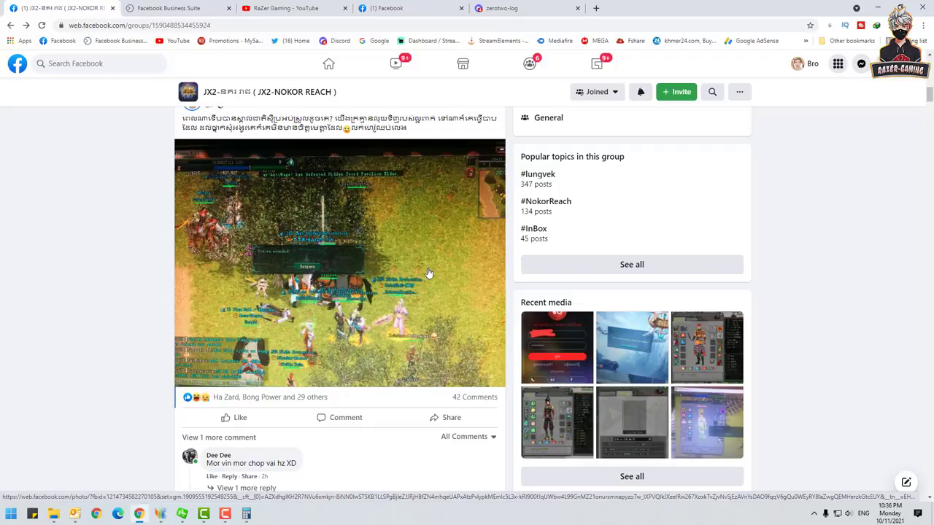
pyautogui.scroll(-5, 429, 273)
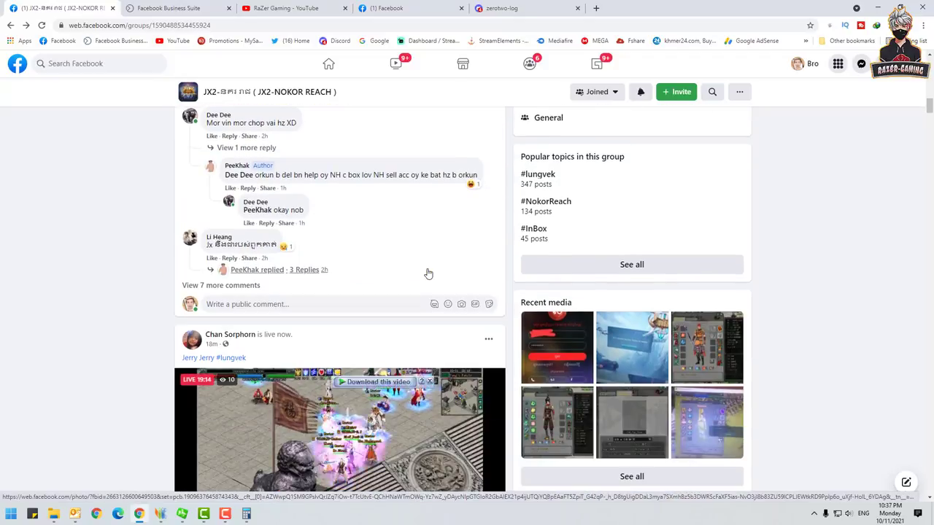
pyautogui.scroll(-2, 429, 272)
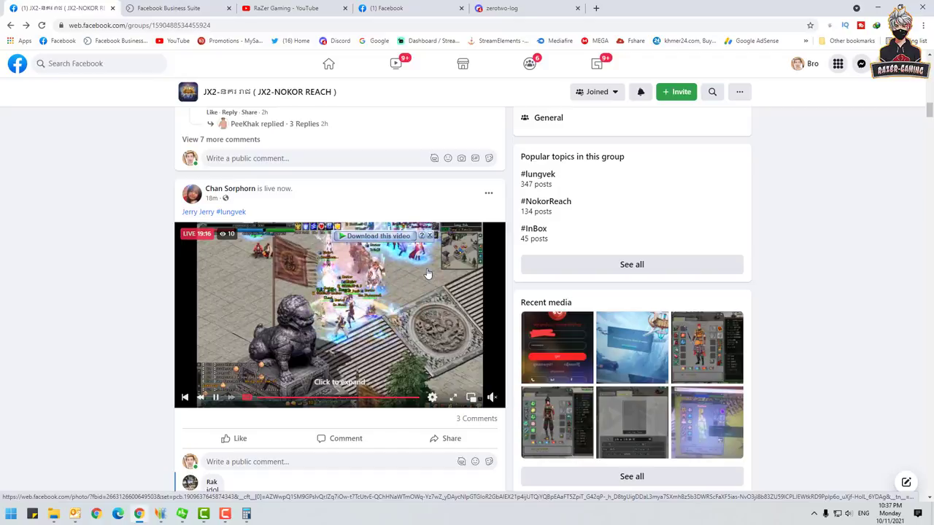
pyautogui.scroll(-3, 427, 274)
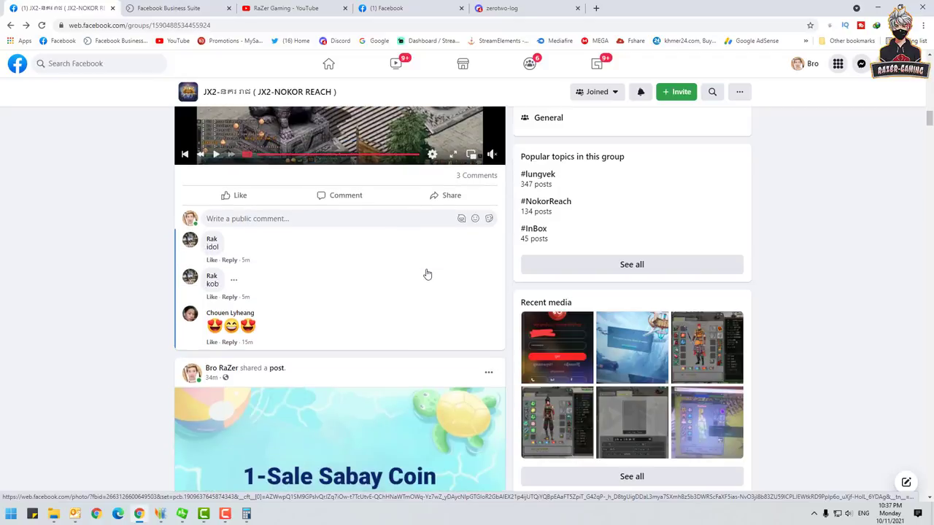
pyautogui.scroll(9, 427, 272)
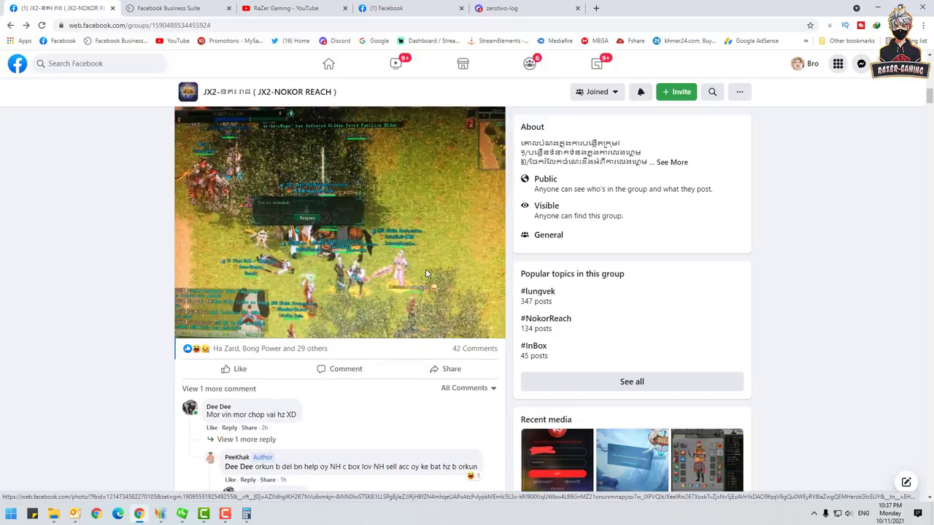
pyautogui.scroll(3, 426, 274)
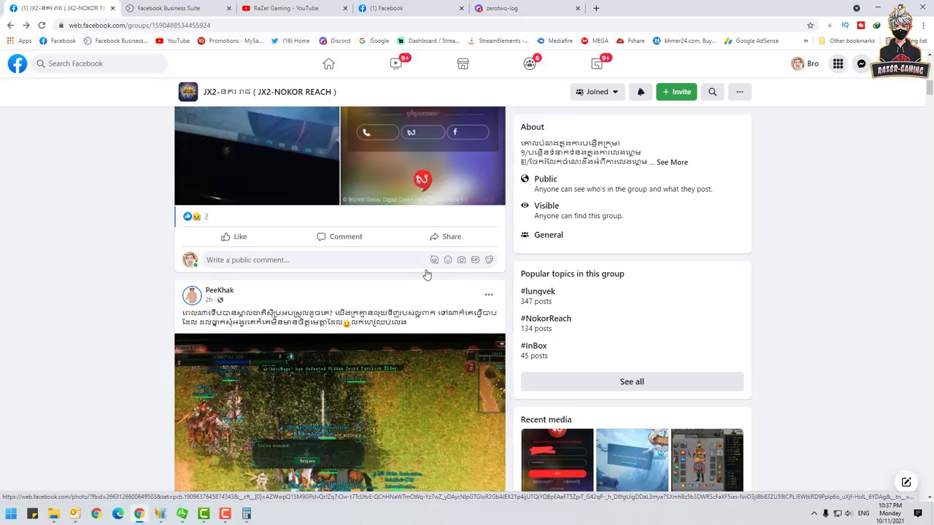
pyautogui.scroll(8, 427, 274)
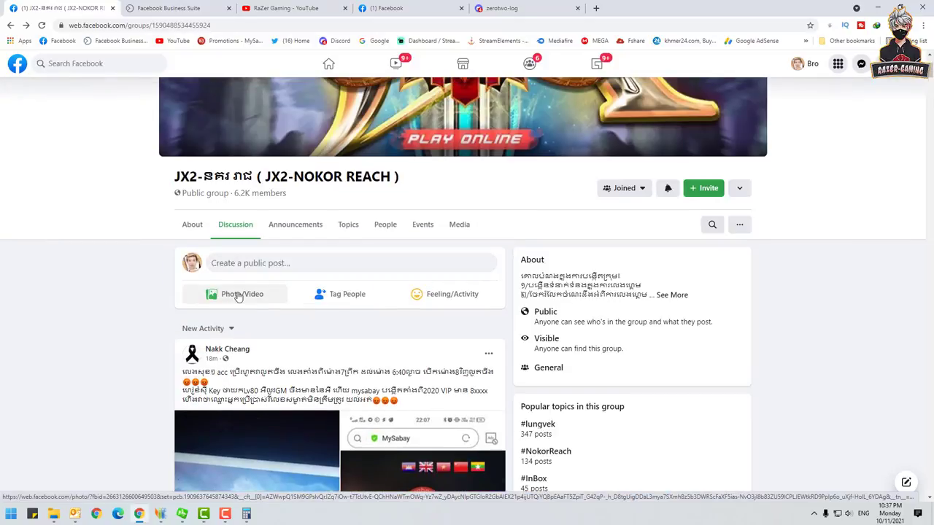
# Look down the group's feed again, past the live video, to the gold-buying and hero-exchange posts
pyautogui.scroll(-4, 217, 296)
pyautogui.scroll(-3, 217, 297)
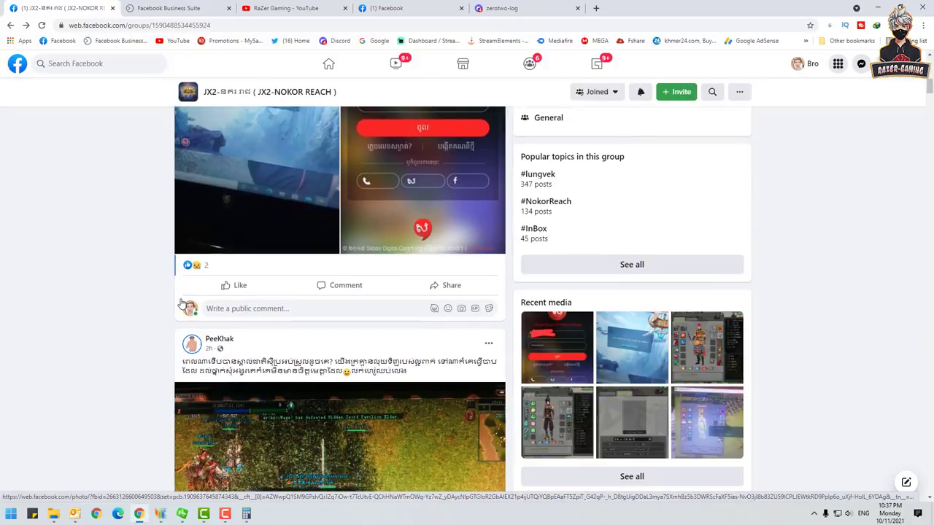
pyautogui.scroll(-12, 182, 303)
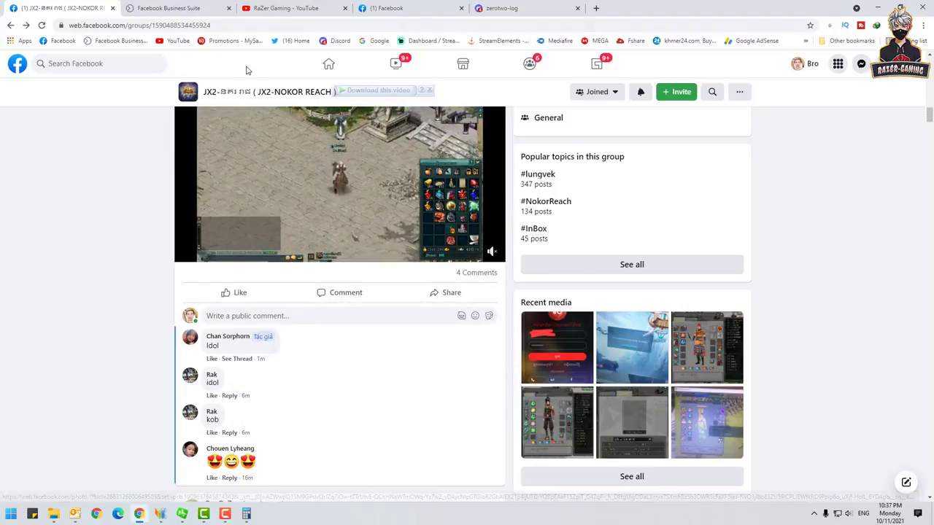
pyautogui.scroll(5, 429, 244)
pyautogui.scroll(-8, 429, 245)
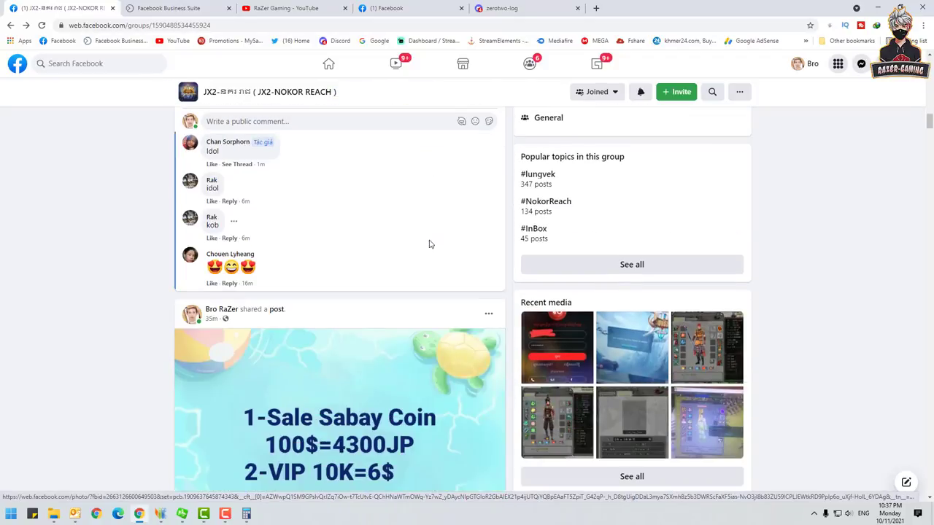
pyautogui.scroll(-9, 429, 244)
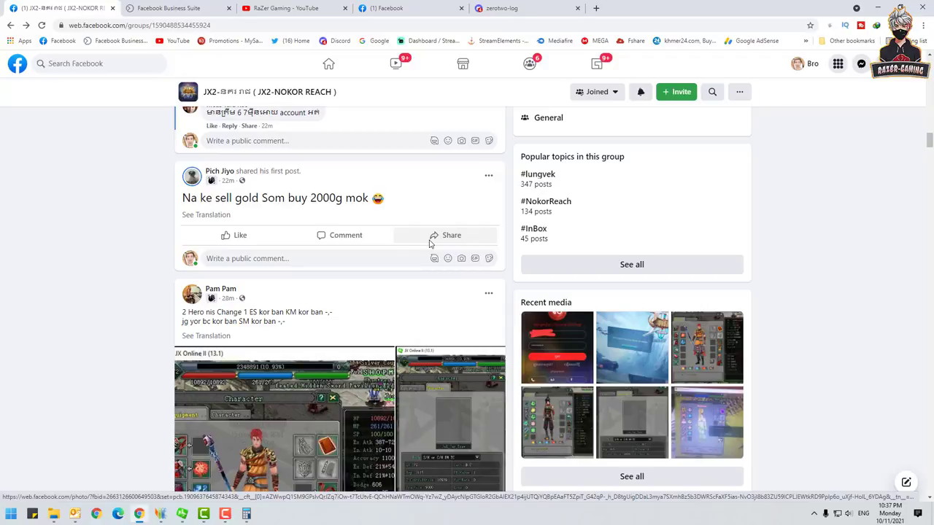
# Return to the desktop and check the device and Windows specifications in the properties of This PC
pyautogui.click(878, 8)
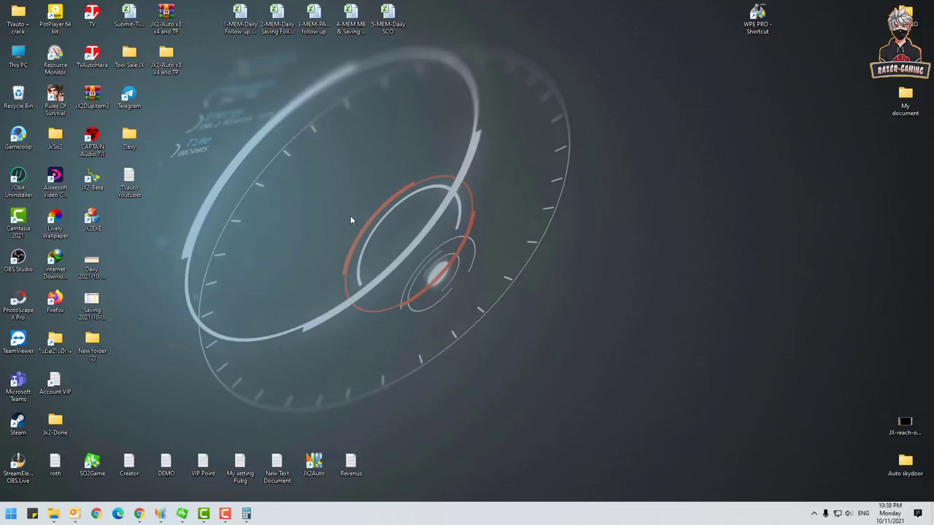
pyautogui.rightClick(11, 60)
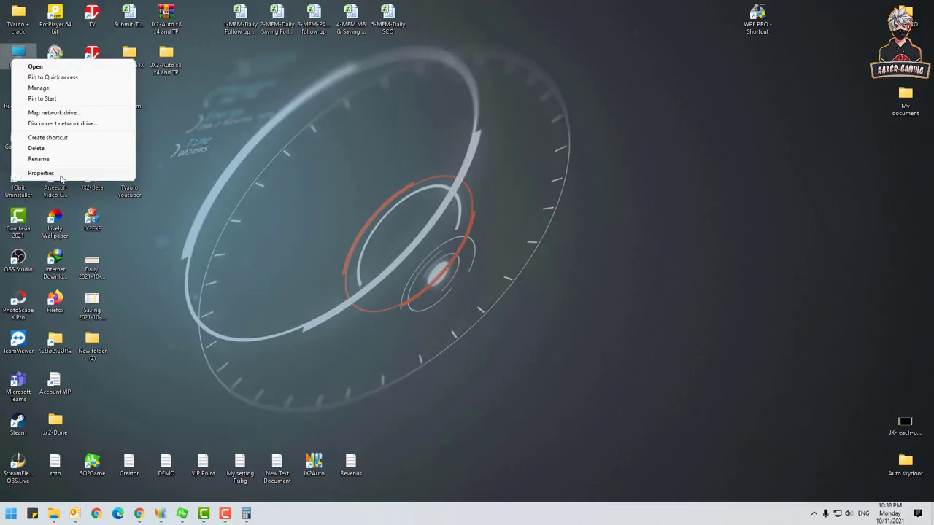
pyautogui.click(61, 175)
pyautogui.click(763, 53)
pyautogui.rightClick(21, 54)
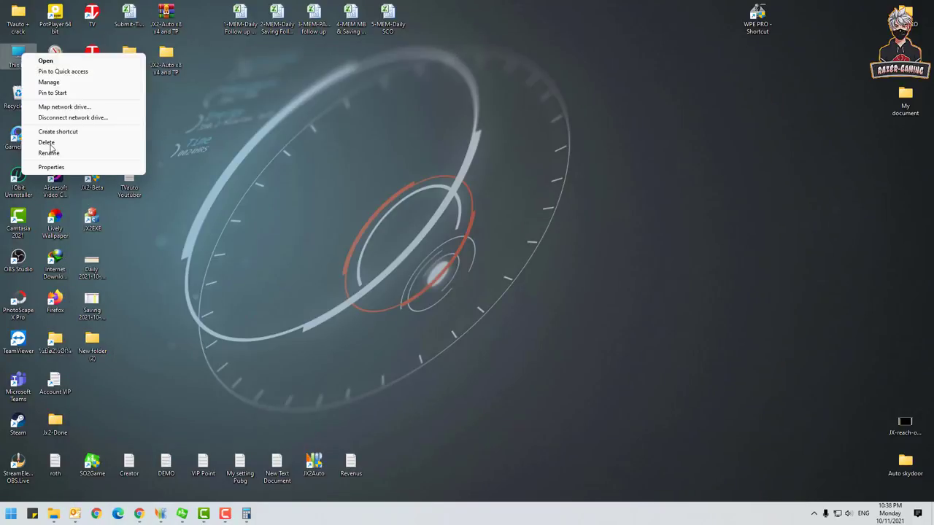
pyautogui.click(51, 167)
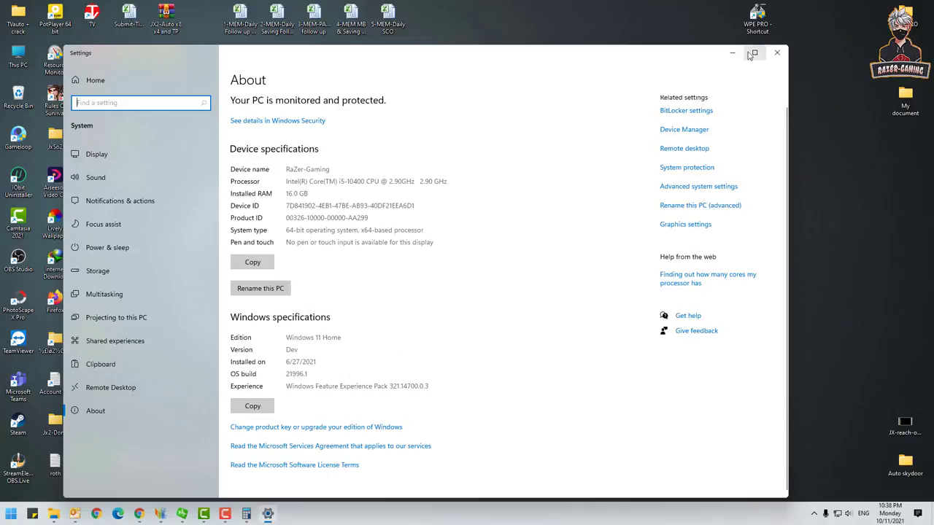
pyautogui.click(777, 53)
# Run dxdiag and examine the system information in the DirectX Diagnostic Tool, and close it
pyautogui.rightClick(6, 516)
pyautogui.click(22, 453)
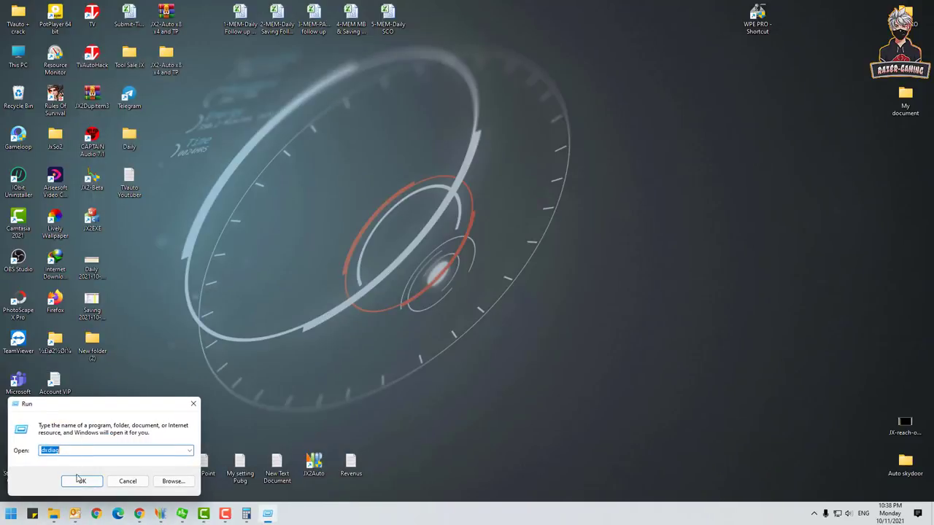
pyautogui.click(79, 481)
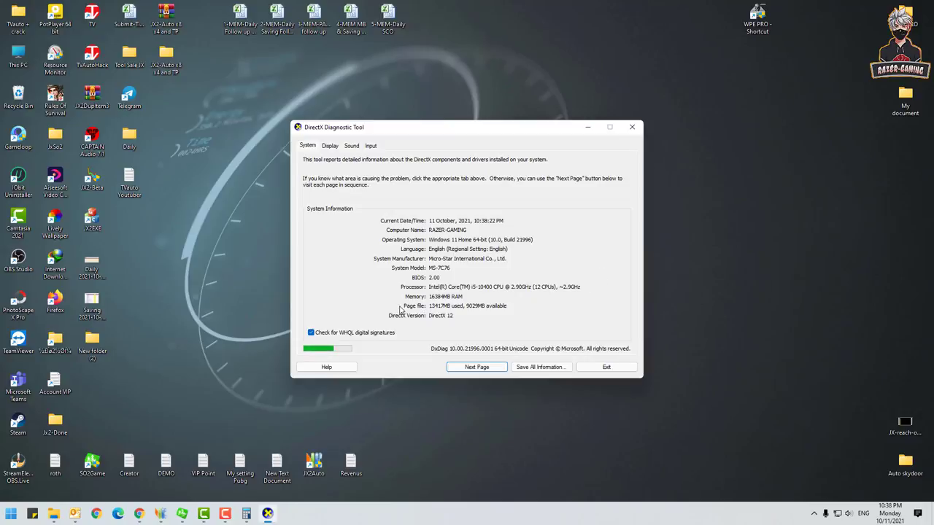
pyautogui.click(632, 128)
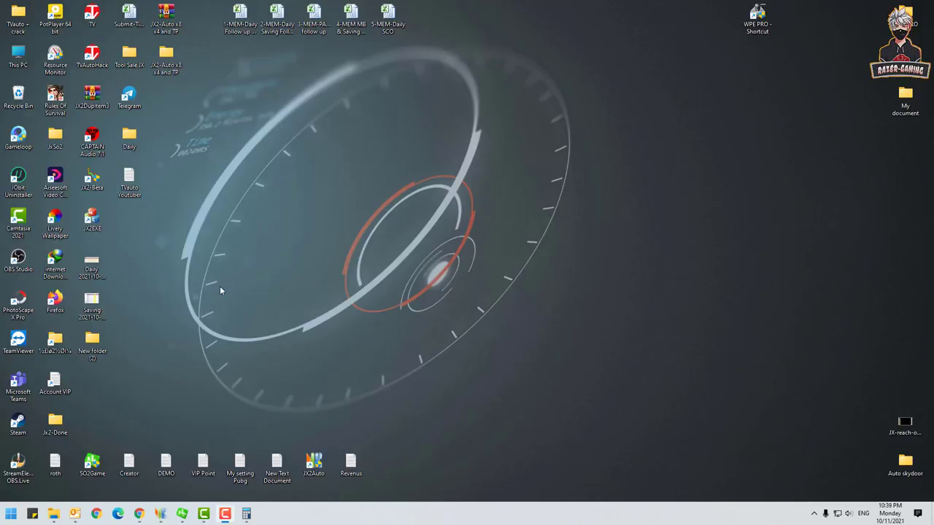
# Bring up the Auto JXOnlineII window, move it near the desktop's centre, look through its character list, and minimize it
pyautogui.click(160, 514)
pyautogui.moveTo(308, 385); pyautogui.dragTo(823, 128)
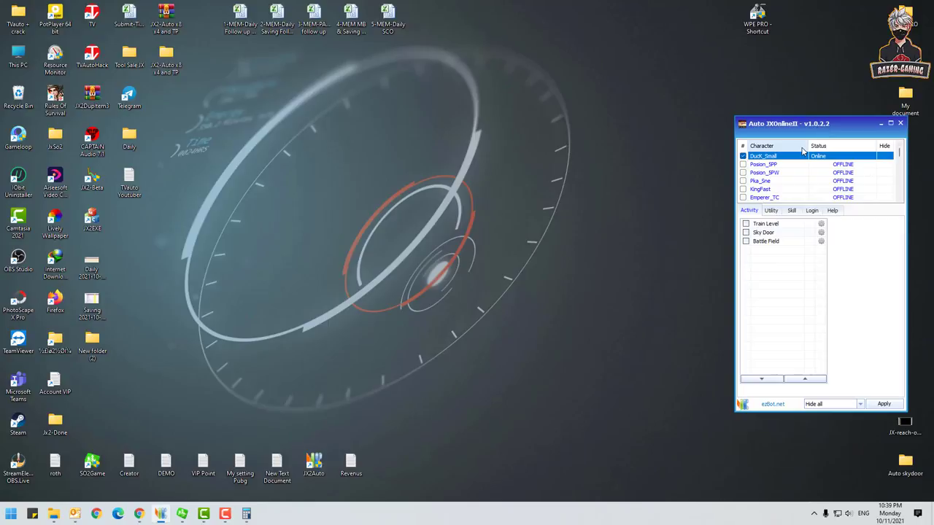
pyautogui.moveTo(763, 133); pyautogui.dragTo(323, 124)
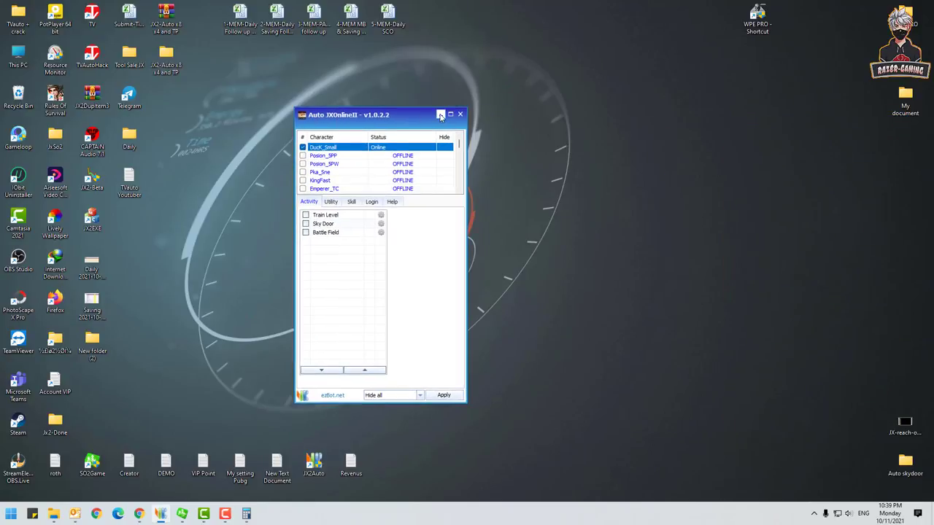
pyautogui.scroll(-2, 361, 182)
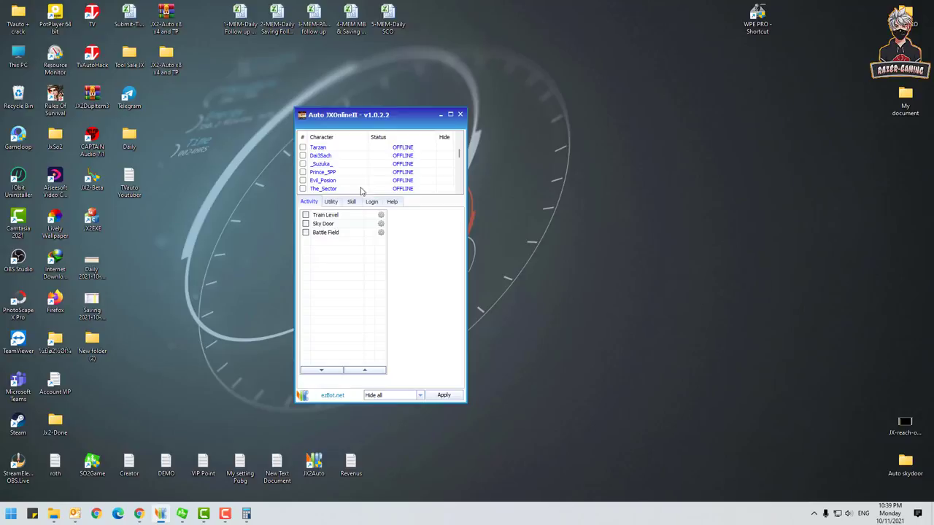
pyautogui.scroll(3, 373, 191)
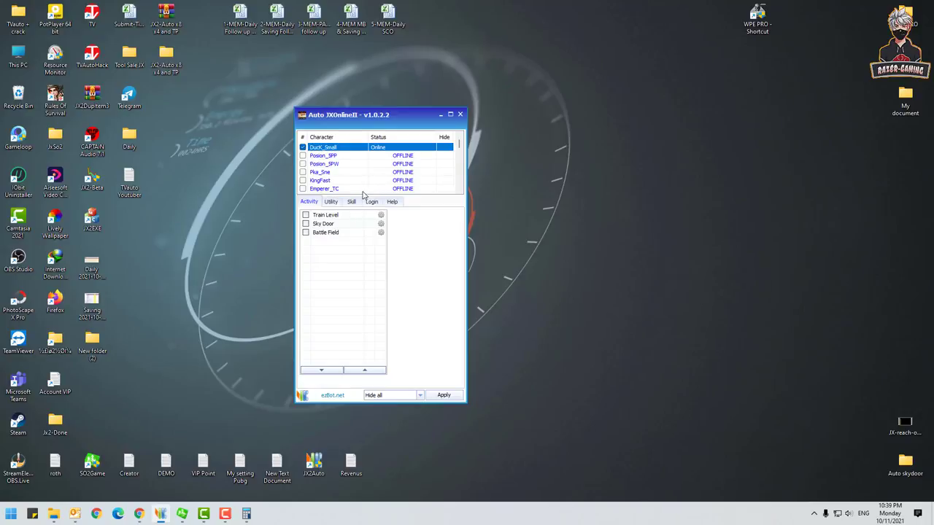
pyautogui.click(441, 114)
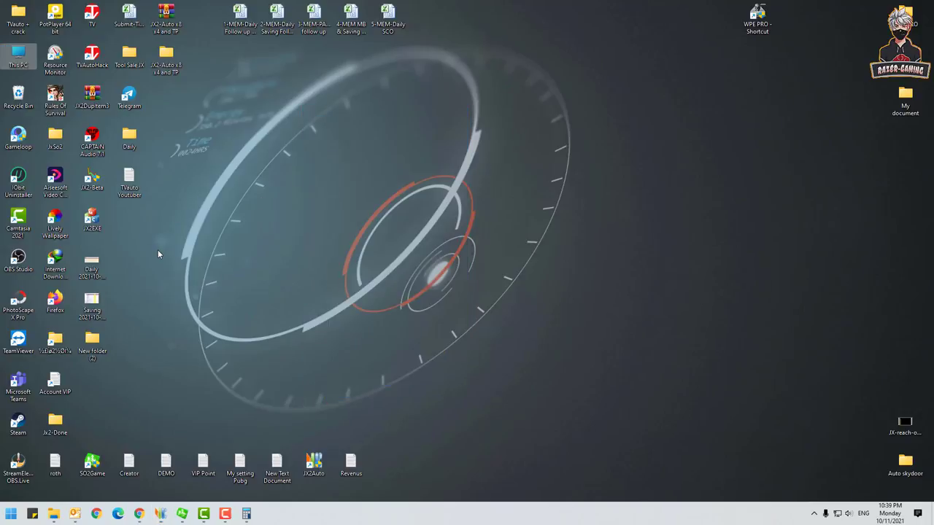
# Point out the JX2EXE and WPE PRO shortcuts on the desktop, clearing the selection after each
pyautogui.click(92, 218)
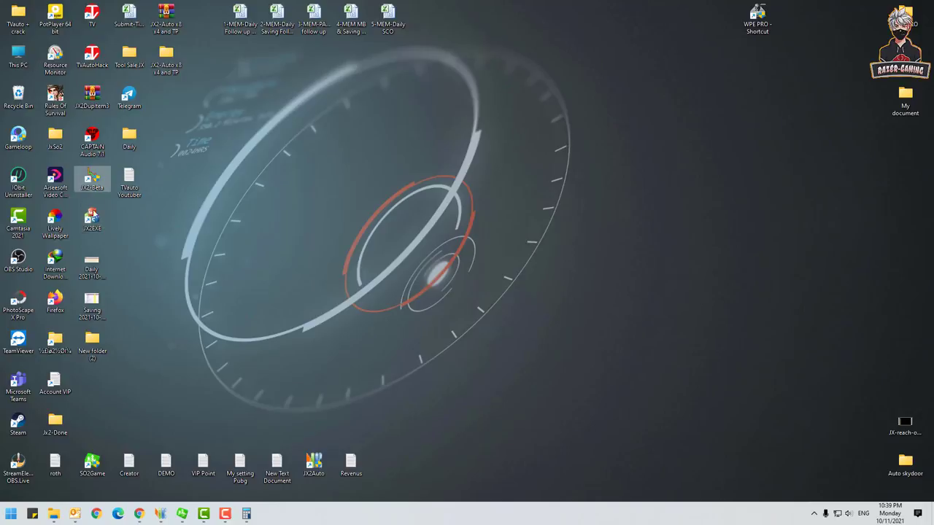
pyautogui.click(325, 235)
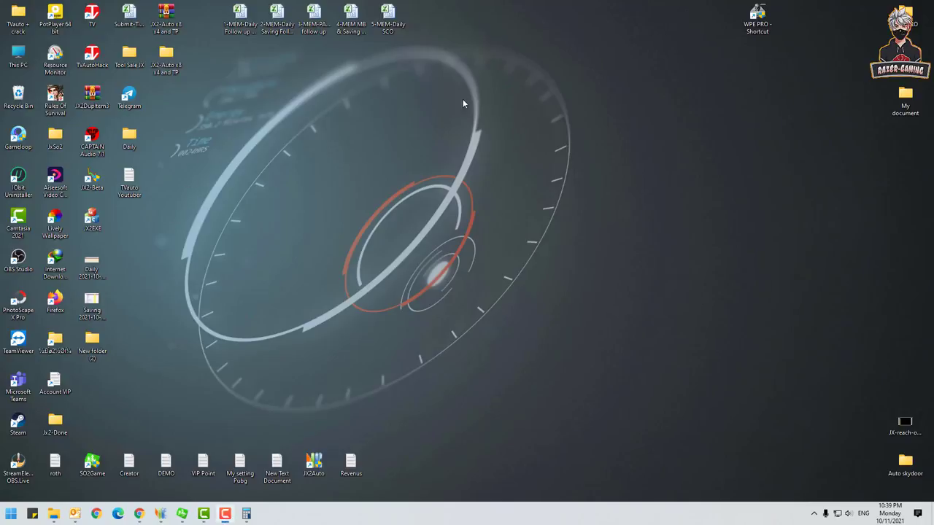
pyautogui.click(753, 22)
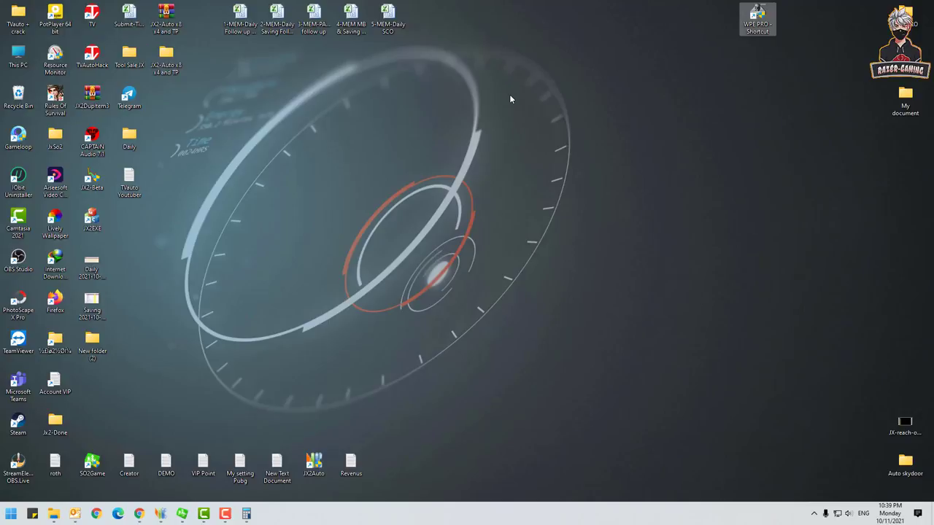
pyautogui.click(474, 18)
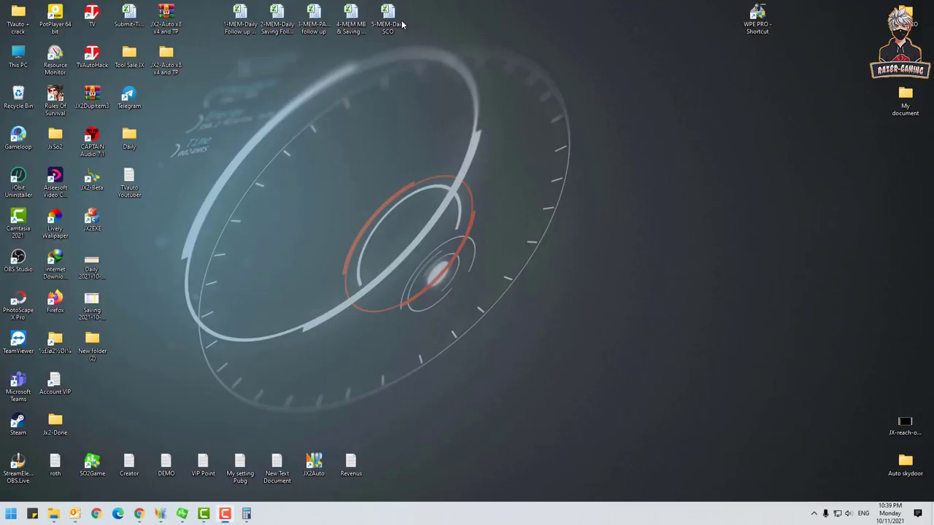